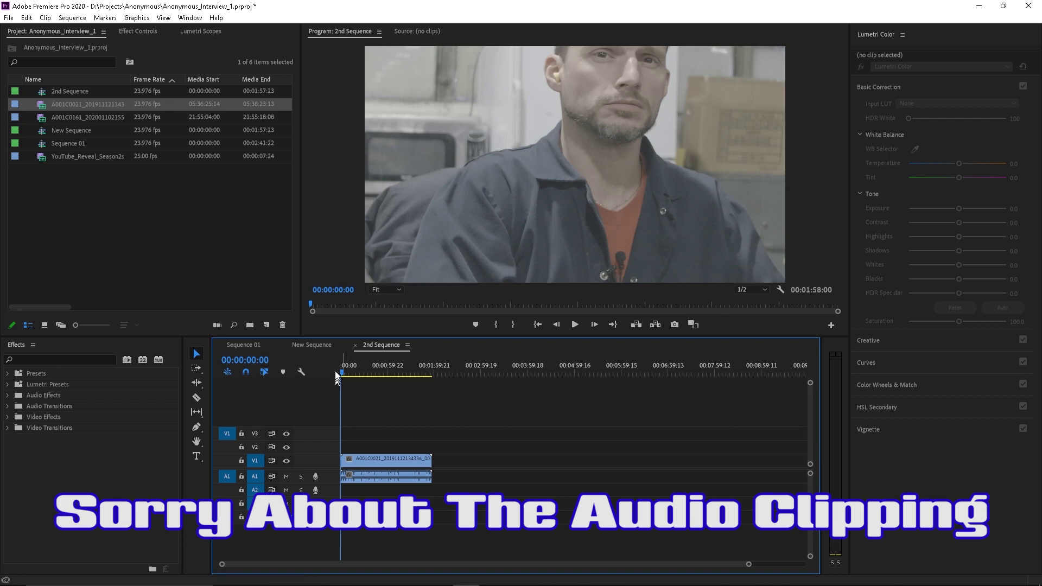
pyautogui.click(317, 347)
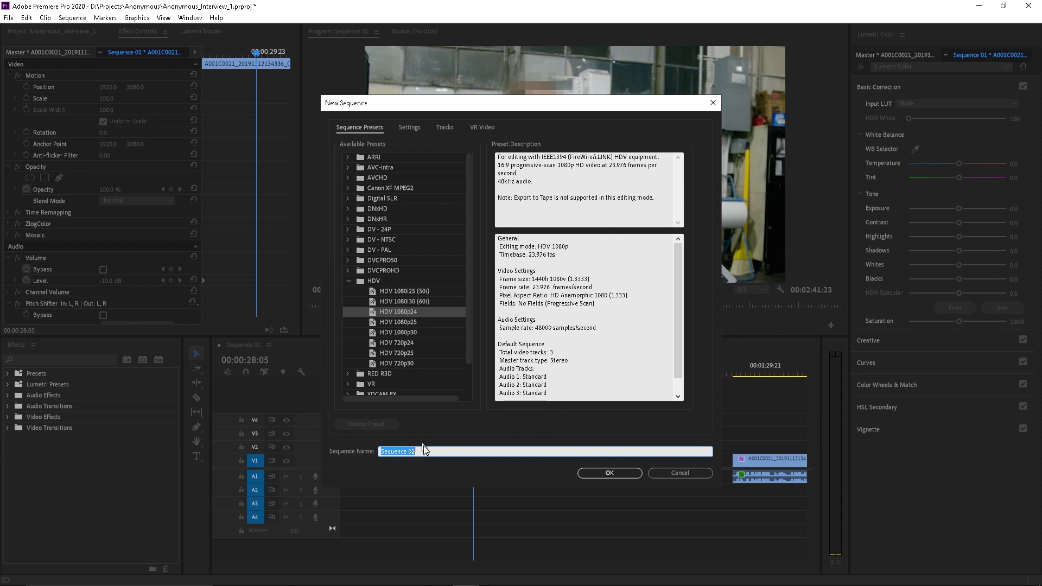
# - Create a sequence named "New Sequence" using the ARRI 2880p 29.97 preset
pyautogui.write('New Sequenc')
pyautogui.press('BackSpace')
pyautogui.press('BackSpace')
pyautogui.press('BackSpace')
pyautogui.write('ence')
pyautogui.click(609, 473)
pyautogui.click(351, 158)
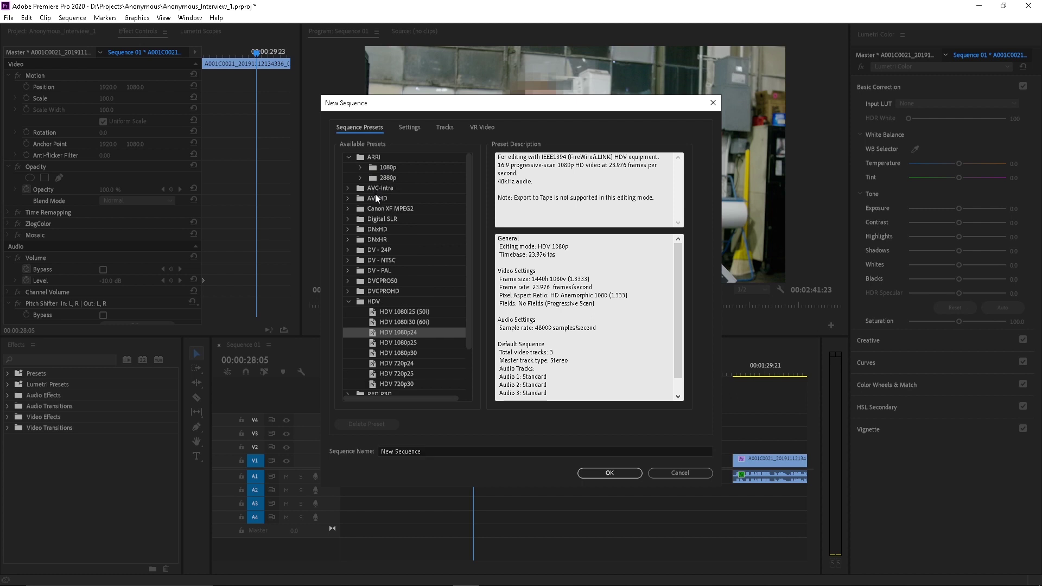
pyautogui.click(361, 178)
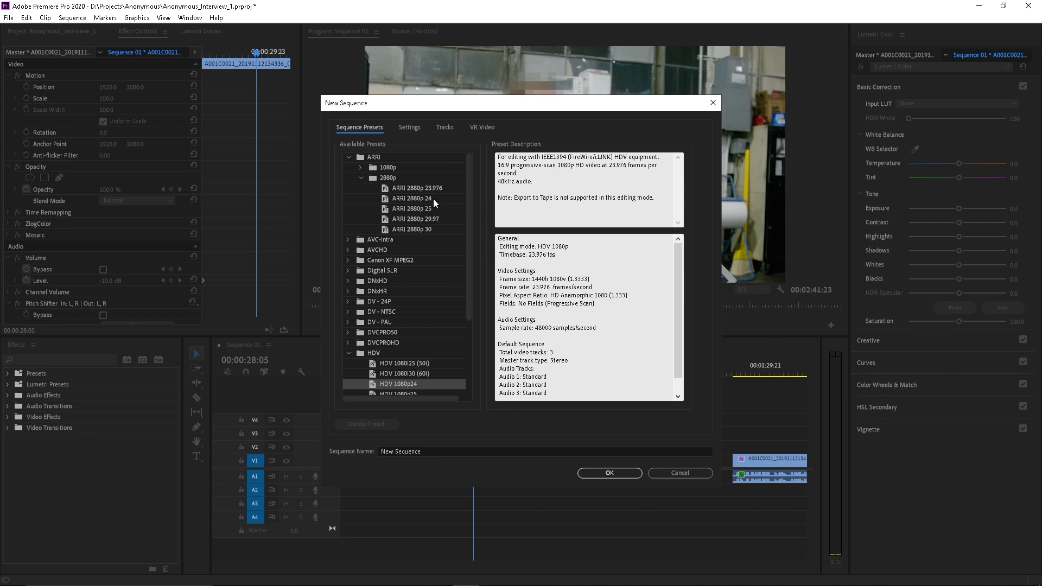
pyautogui.click(405, 219)
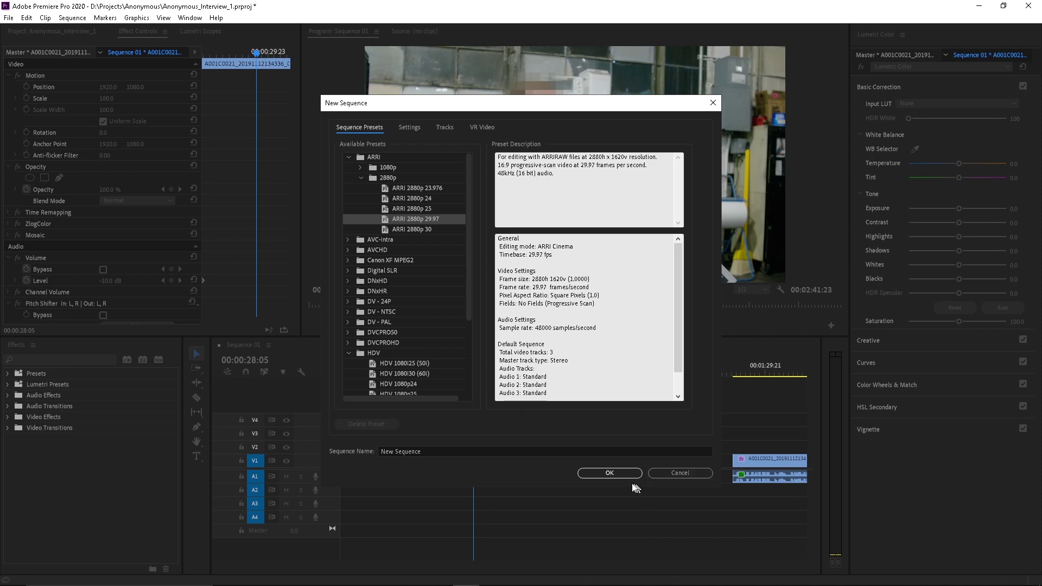
pyautogui.click(610, 473)
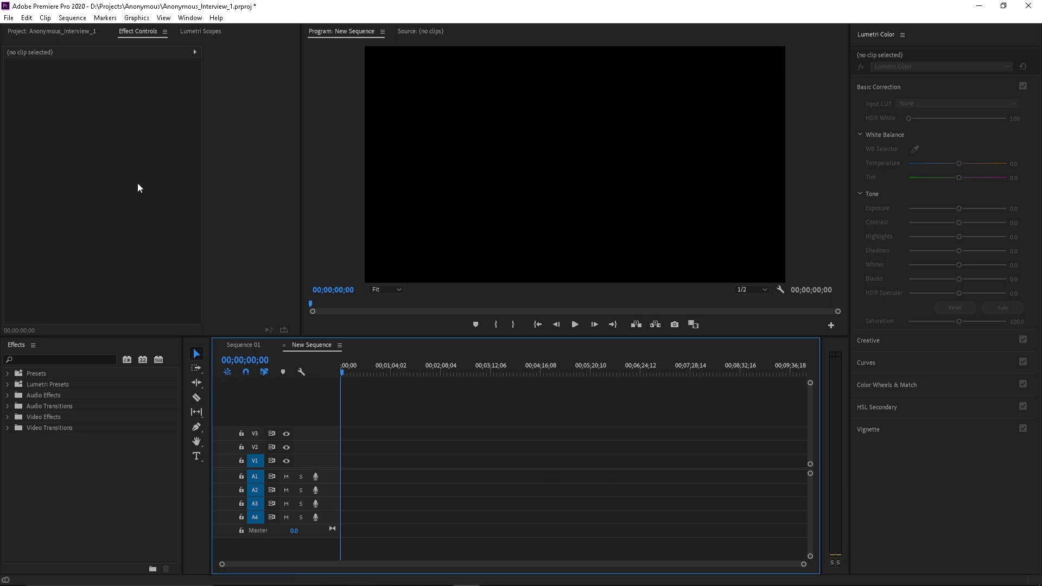
# - Place clip A001C0021 at the start of New Sequence, changing the sequence settings to match the clip, and view the frame at 00:00:41:17
pyautogui.click(60, 33)
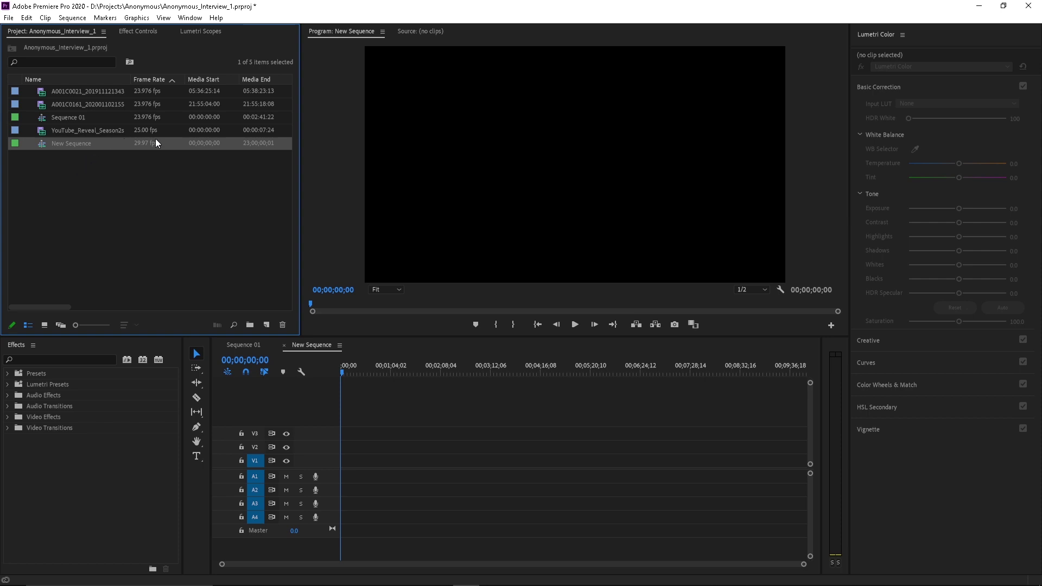
pyautogui.click(44, 90)
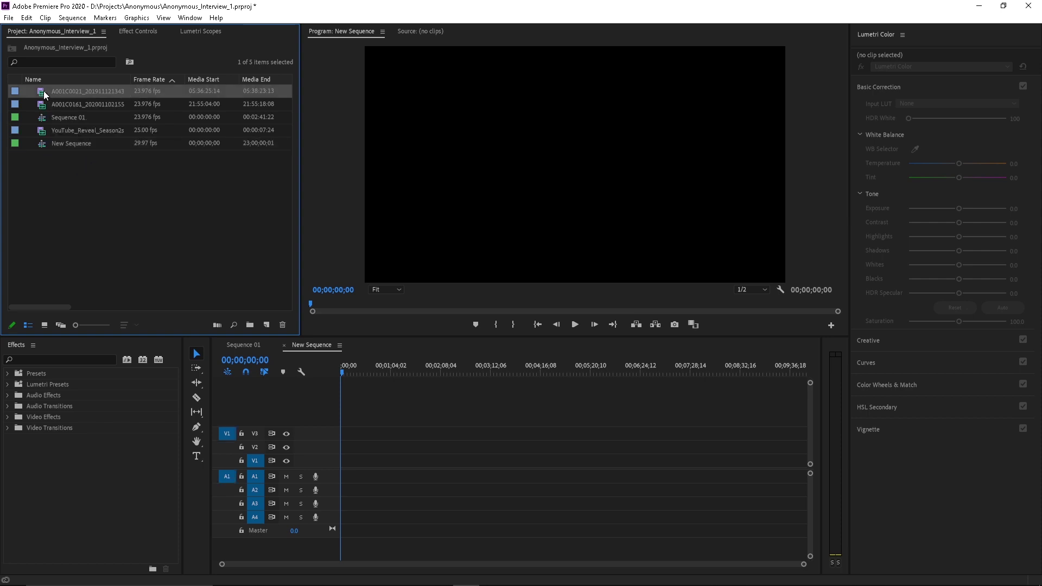
pyautogui.moveTo(305, 371); pyautogui.dragTo(340, 467)
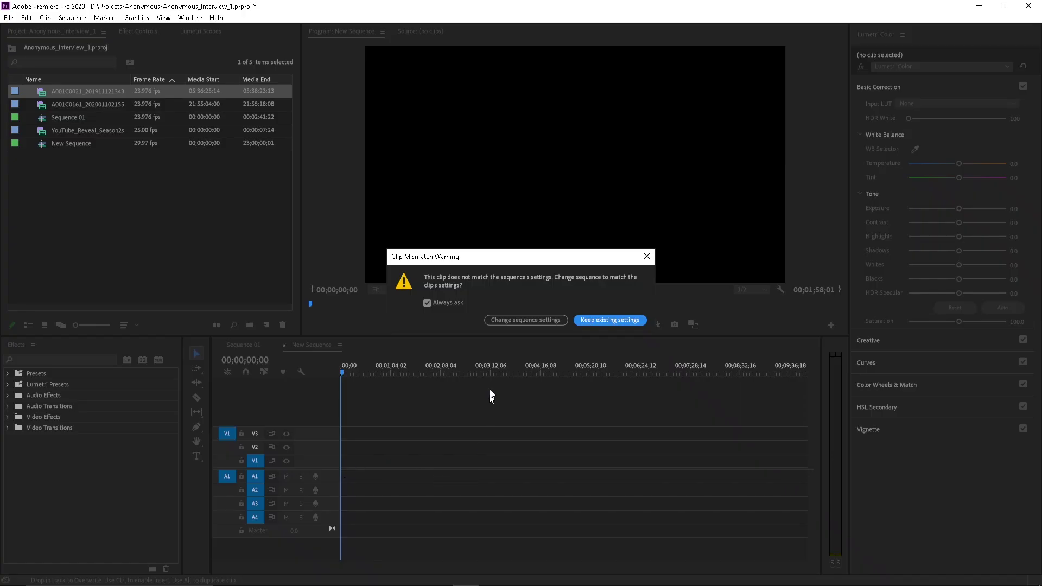
pyautogui.click(519, 319)
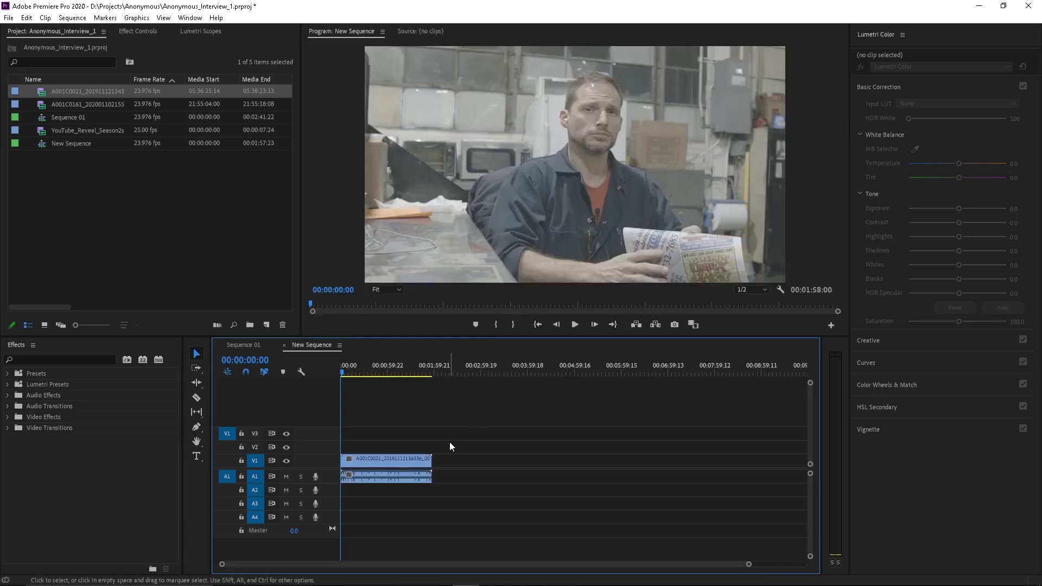
pyautogui.click(375, 372)
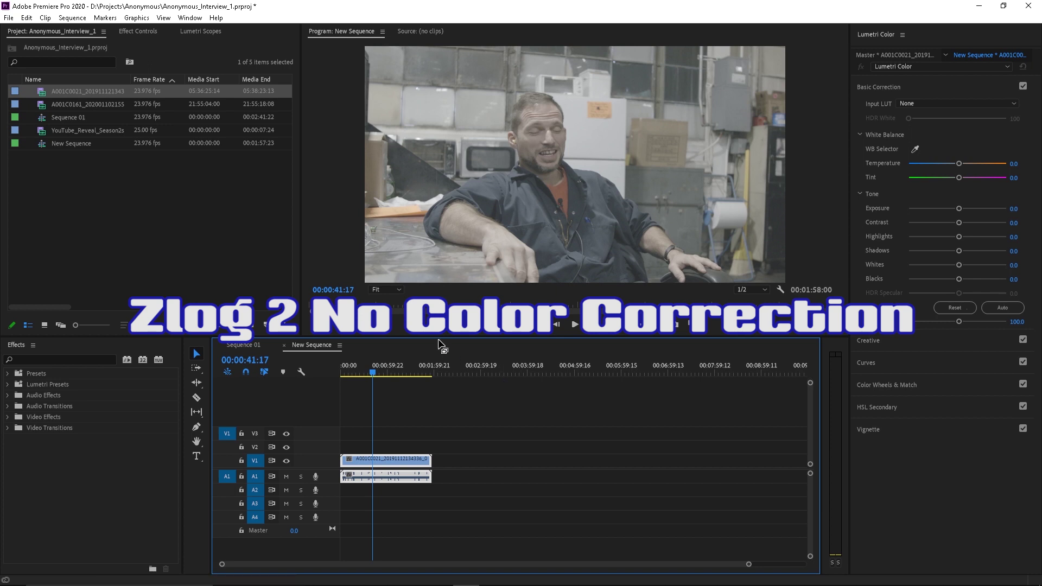
# - Create another sequence named "2nd Sequence" using the HDV 1080p24 preset
pyautogui.hotkey('ctrl', 'n')
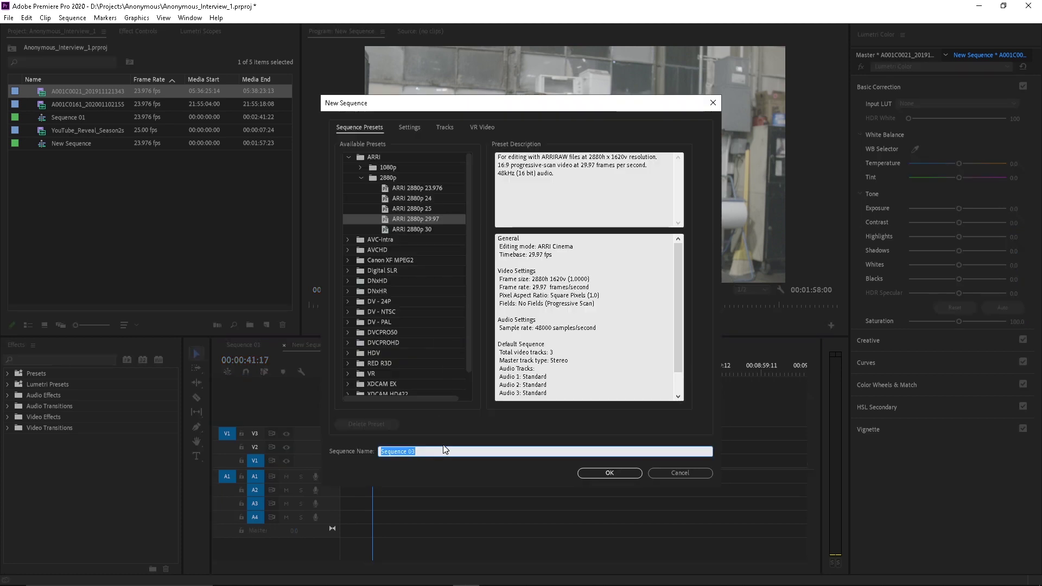
pyautogui.write('2nd S')
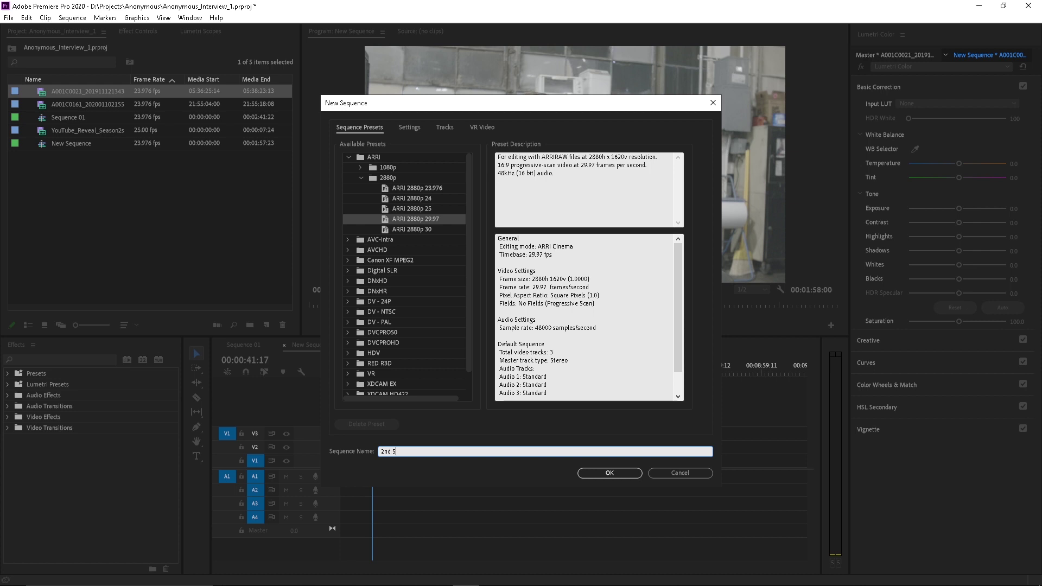
pyautogui.write('equence')
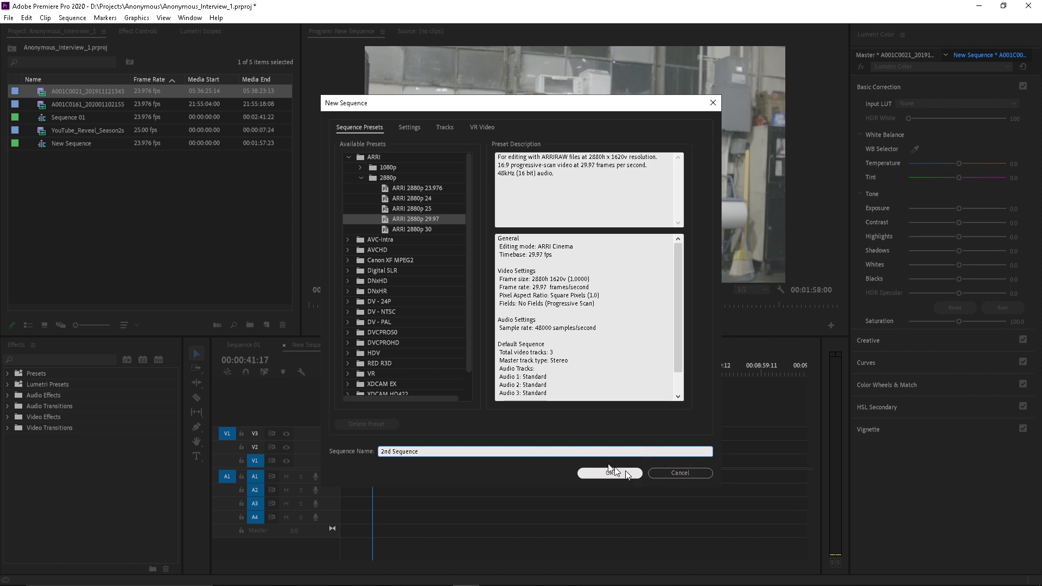
pyautogui.click(347, 157)
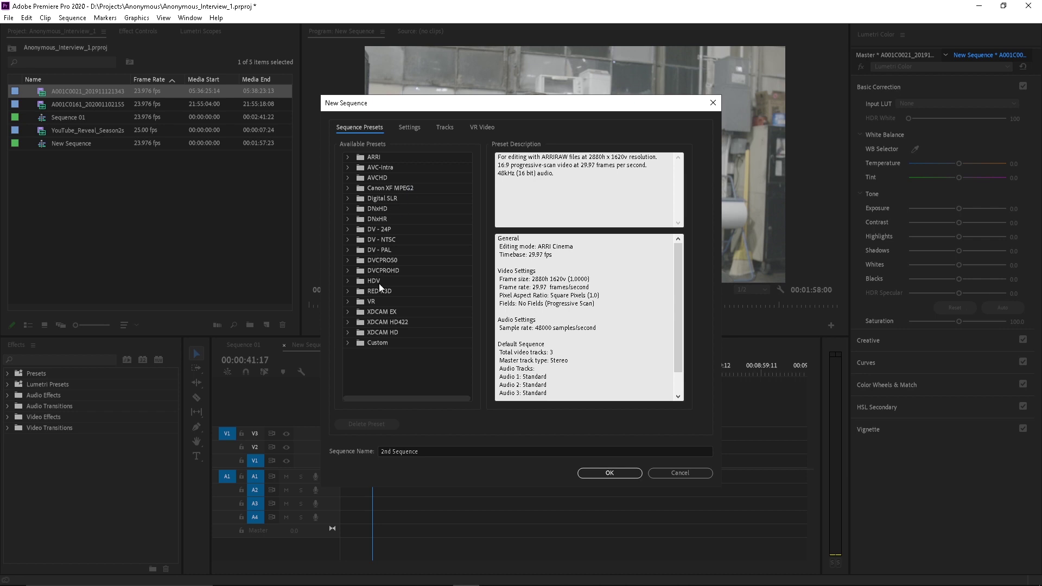
pyautogui.click(349, 281)
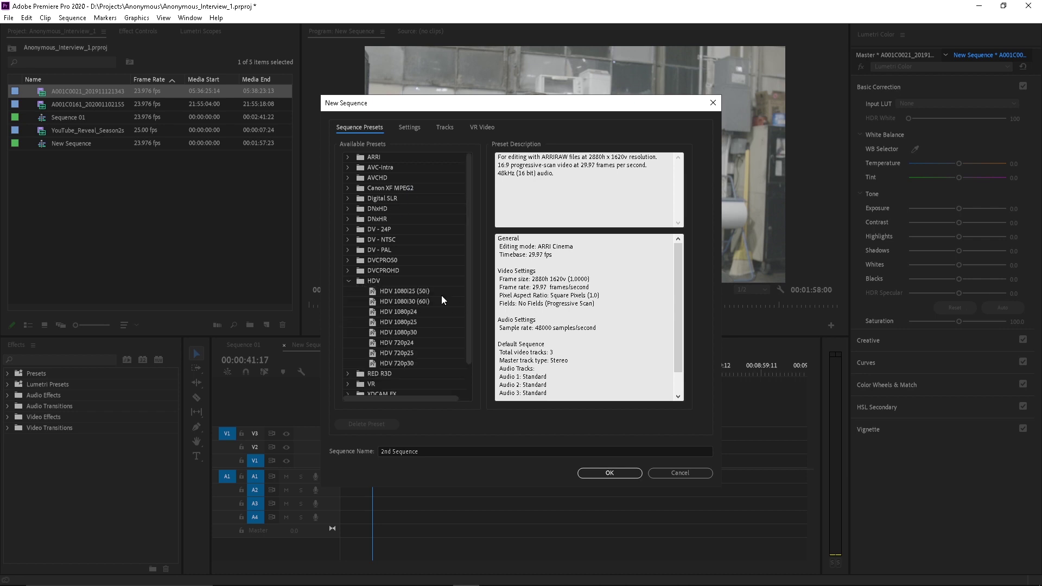
pyautogui.click(396, 312)
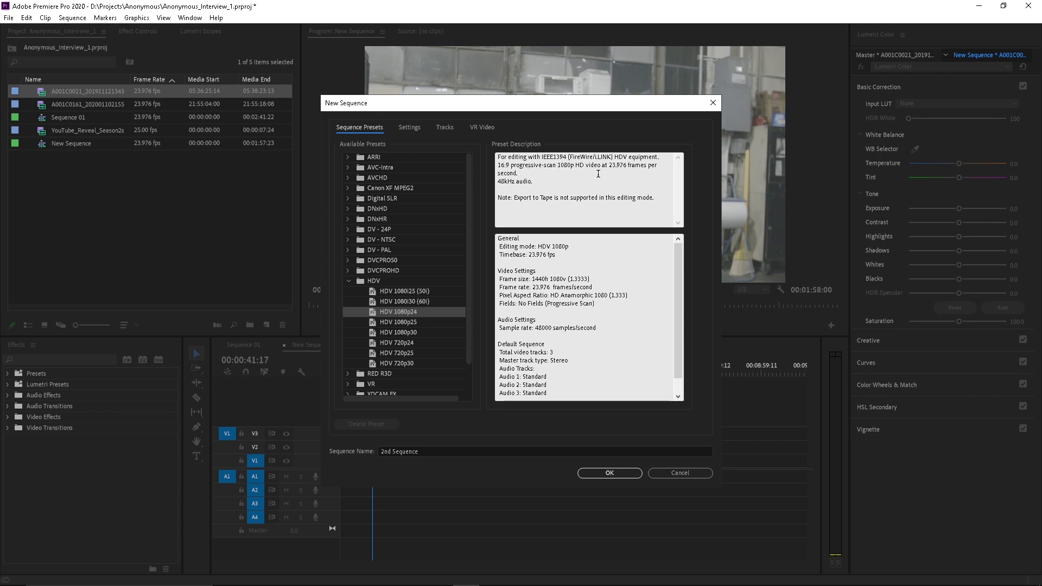
pyautogui.moveTo(609, 165); pyautogui.dragTo(625, 167)
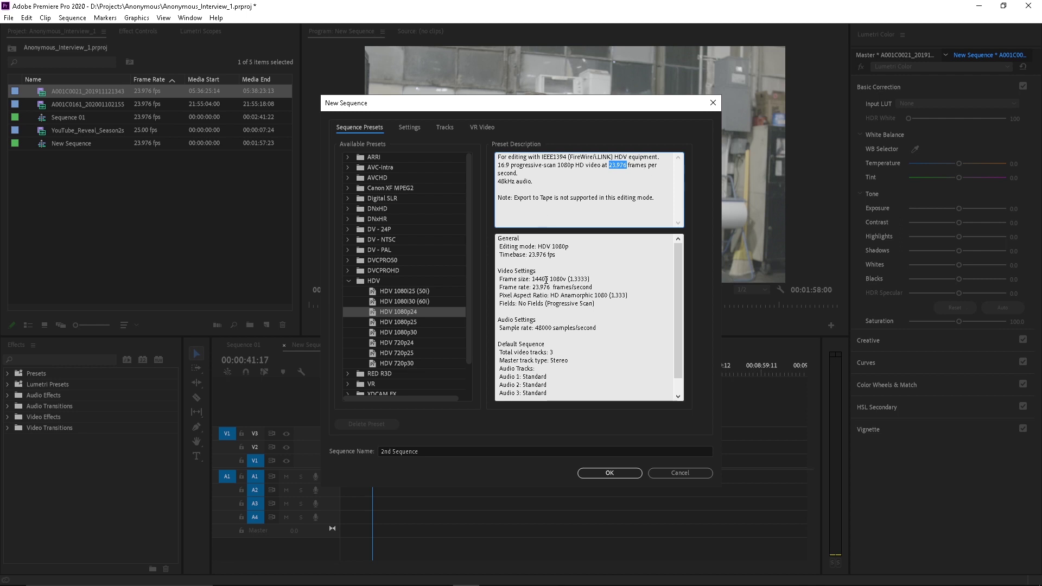
pyautogui.click(392, 314)
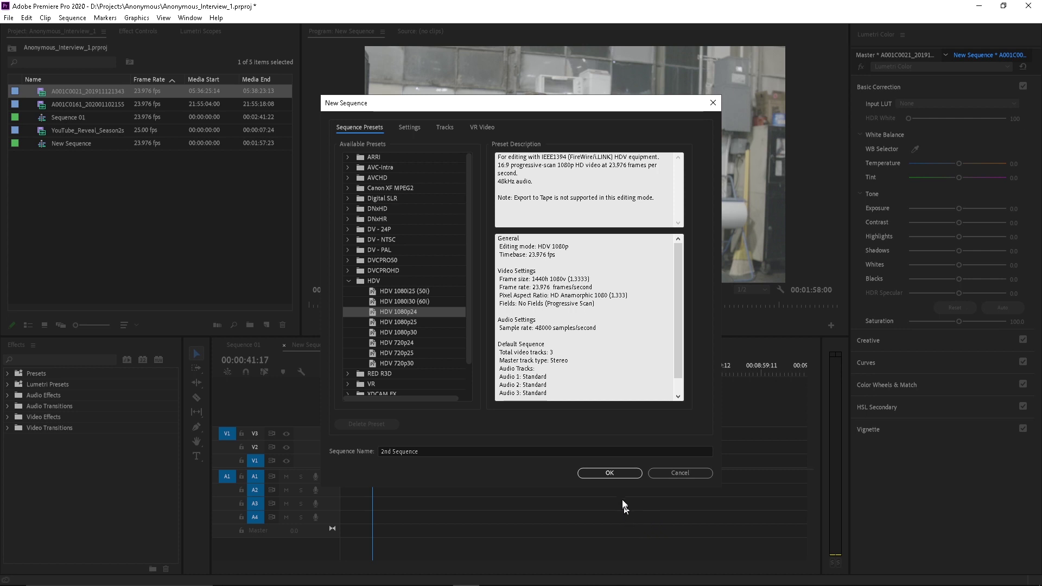
pyautogui.click(609, 473)
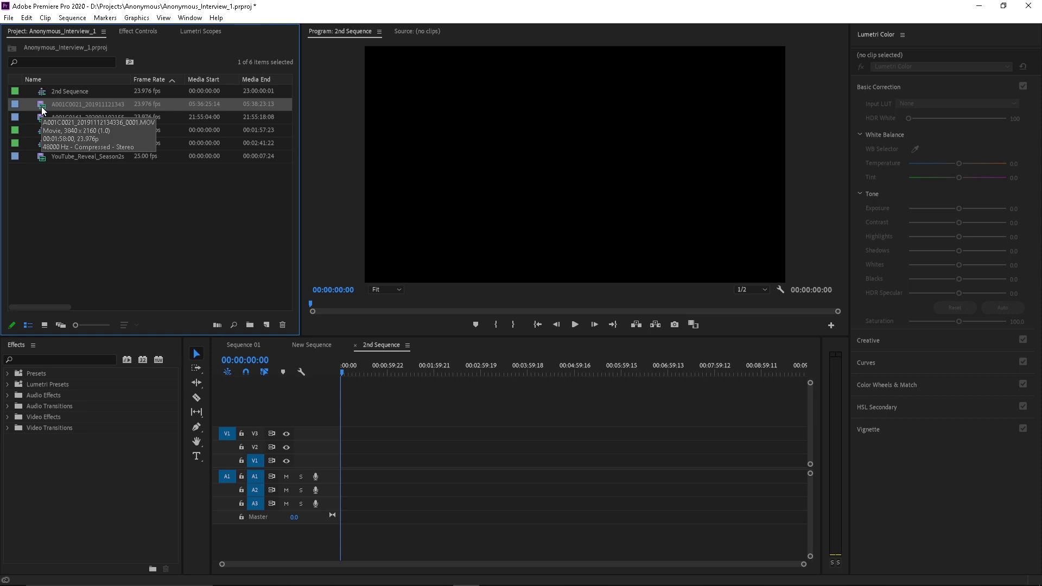
# - Place clip A001C0021 at the start of 2nd Sequence, keeping the existing sequence settings, and compare its framing with New Sequence
pyautogui.moveTo(42, 110); pyautogui.dragTo(337, 472)
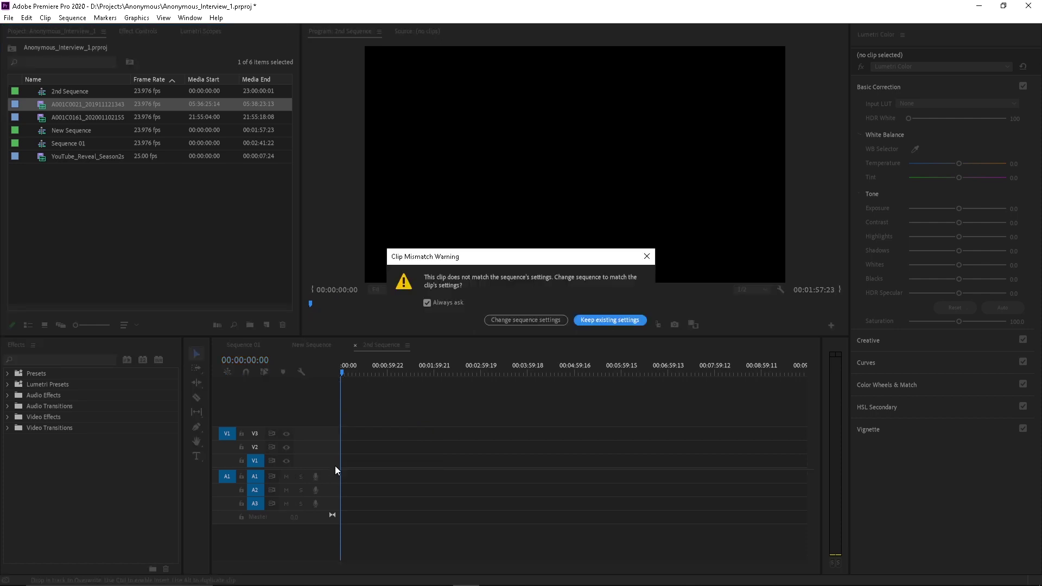
pyautogui.click(632, 320)
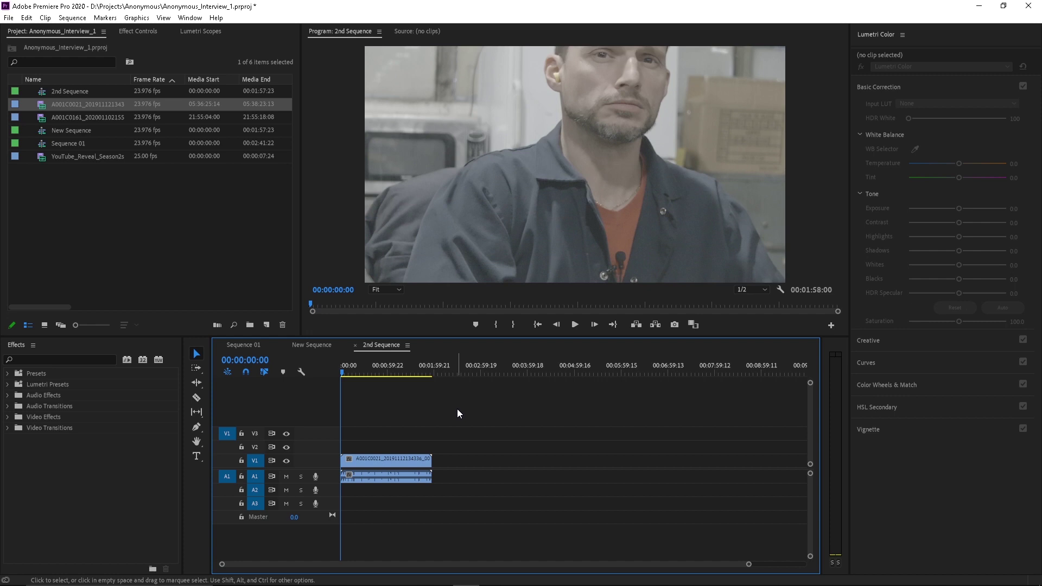
pyautogui.click(317, 347)
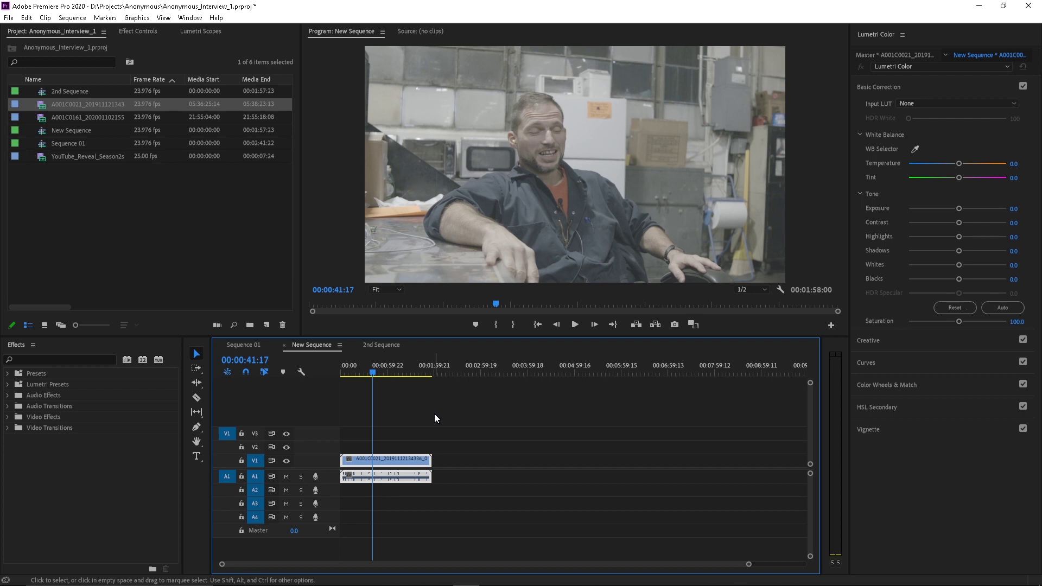
pyautogui.click(384, 345)
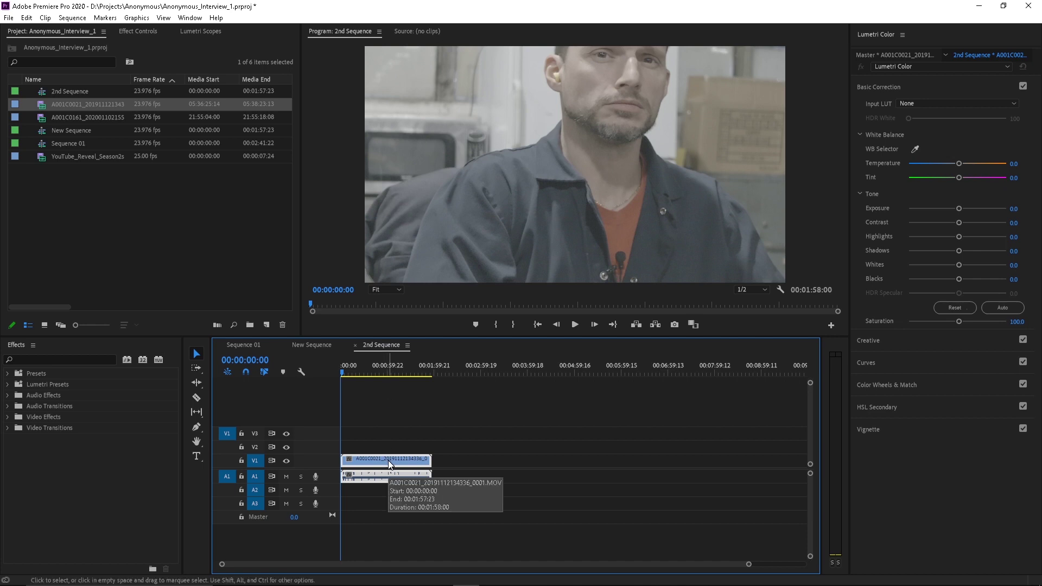
# - Show the effect controls of the clip in 2nd Sequence with Motion expanded and Opacity and Volume collapsed
pyautogui.click(139, 35)
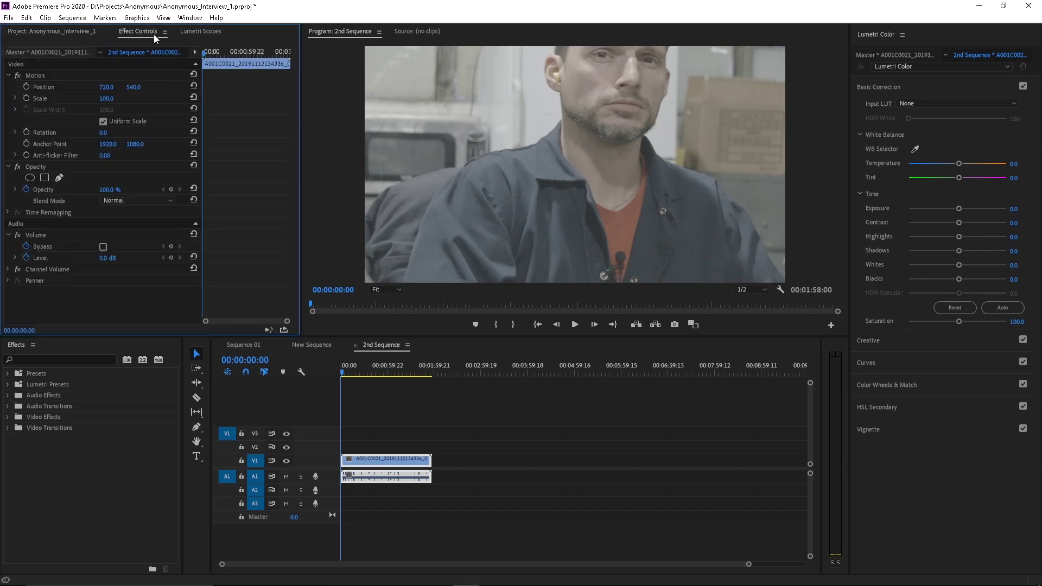
pyautogui.click(9, 167)
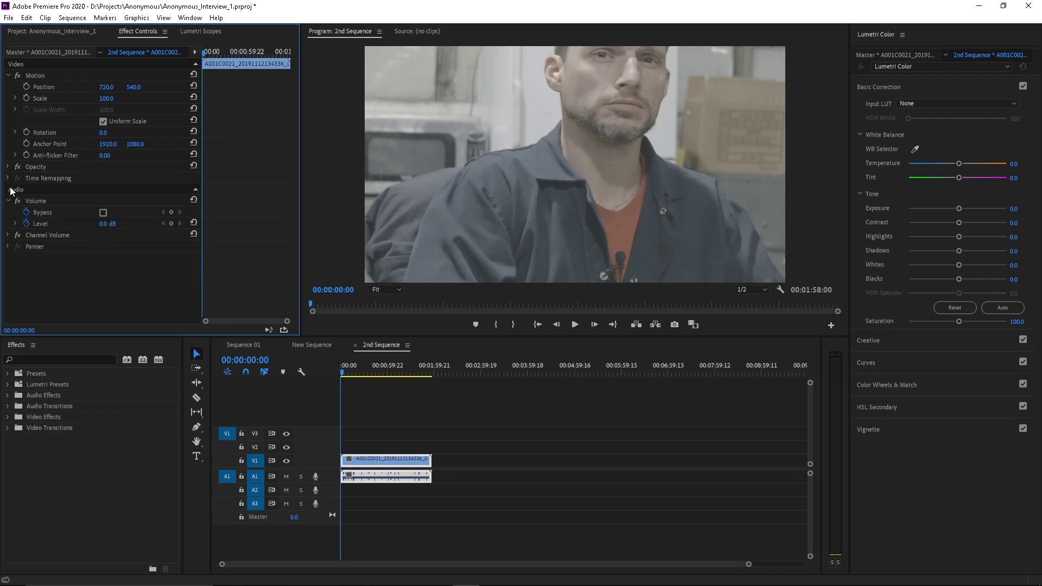
pyautogui.click(9, 201)
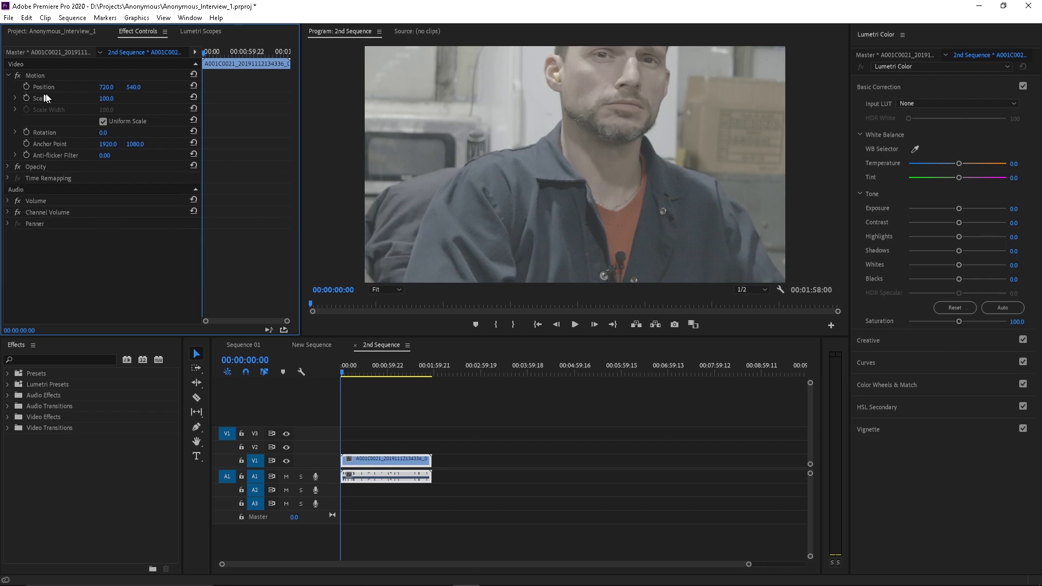
pyautogui.click(37, 76)
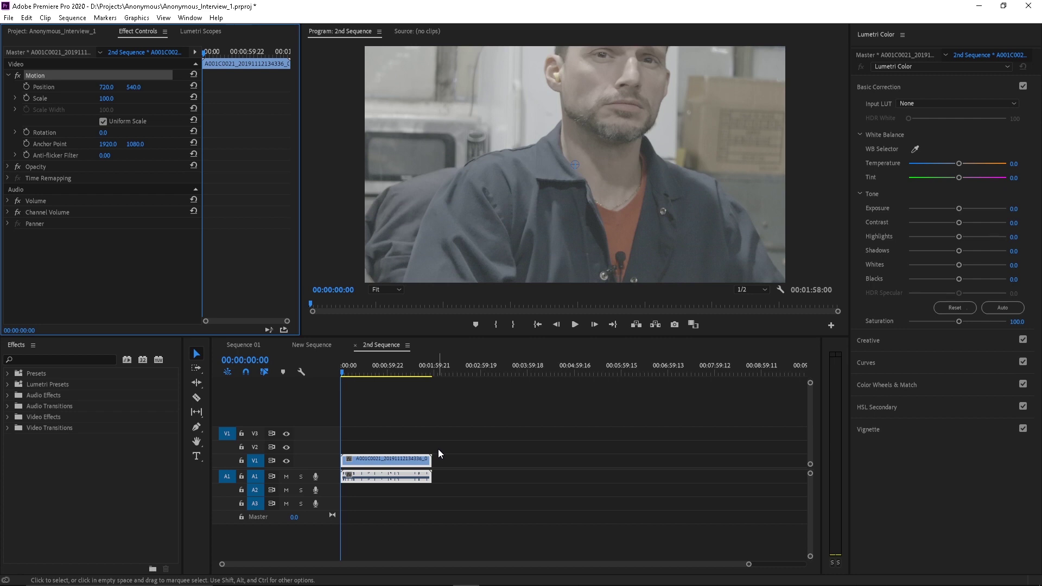
pyautogui.click(464, 461)
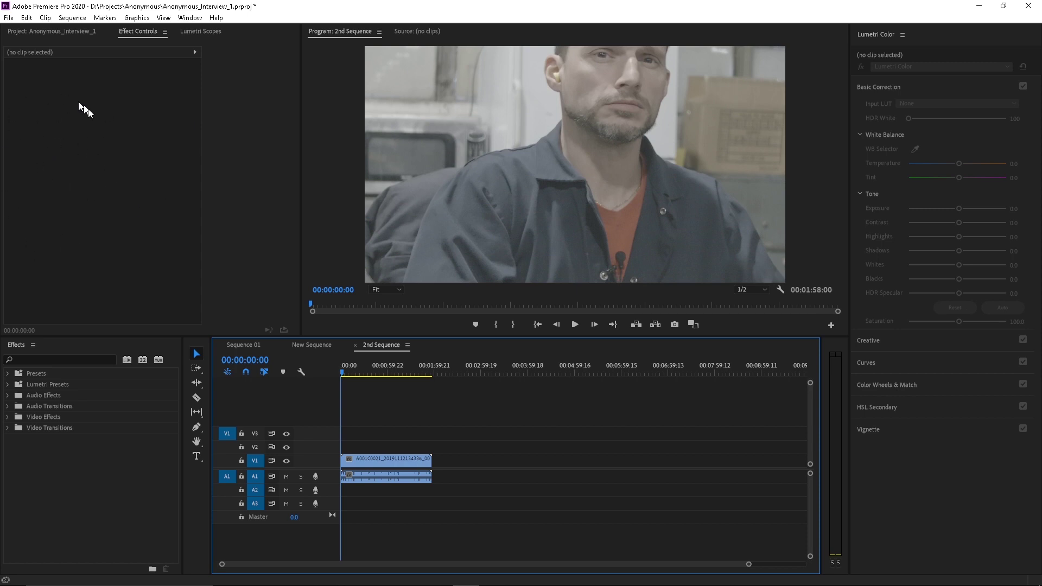
pyautogui.click(391, 461)
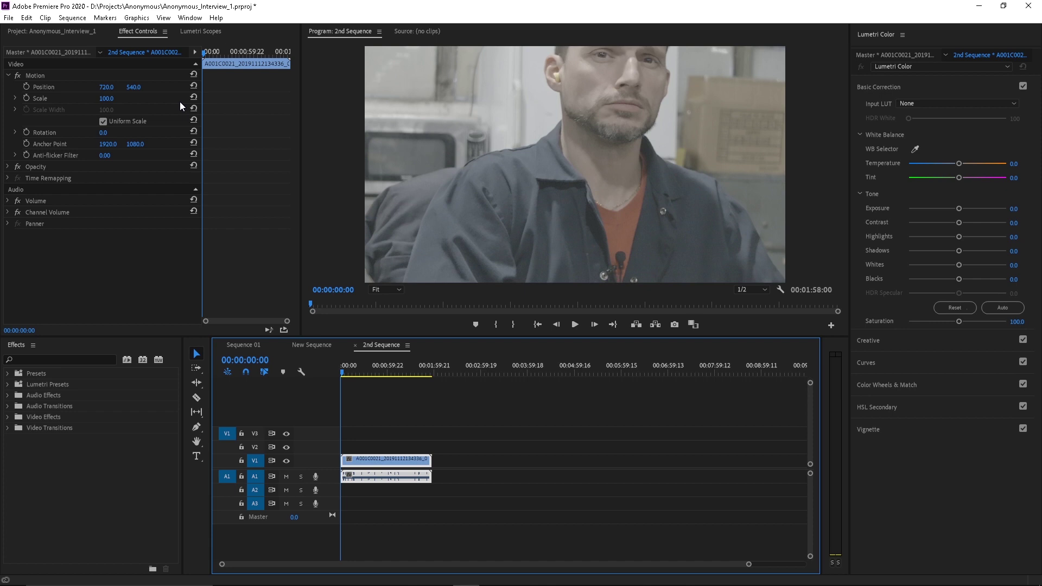
# - Reframe the clip around the man's head and shoulders by setting Position to 874, 810 and Scale to 78
pyautogui.click(106, 91)
pyautogui.moveTo(106, 87)
pyautogui.mouseDown()
pyautogui.moveTo(670, 87)
pyautogui.moveTo(6, 87)
pyautogui.moveTo(112, 86)
pyautogui.mouseUp()
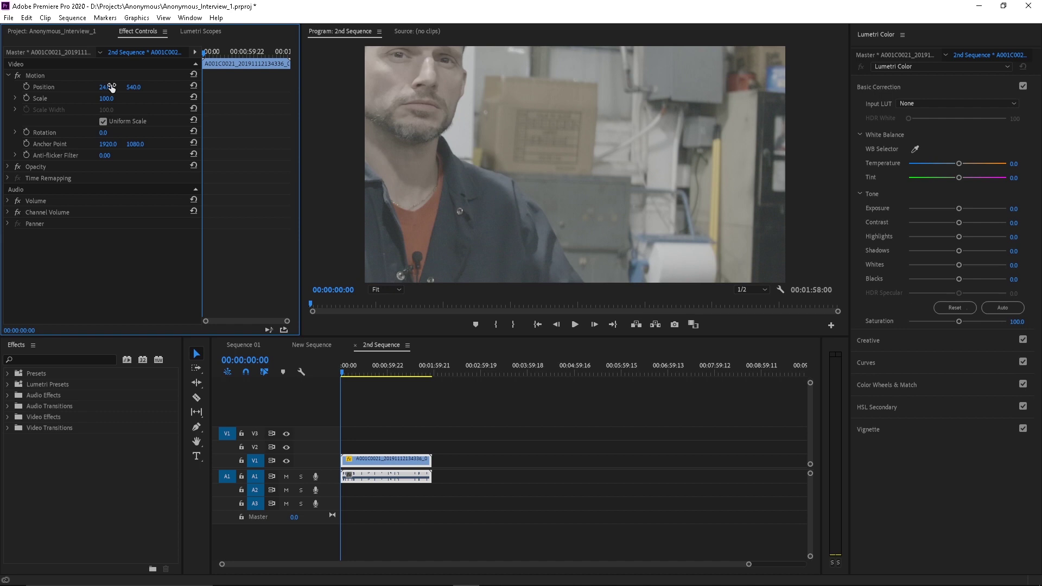
pyautogui.moveTo(134, 87); pyautogui.dragTo(111, 87)
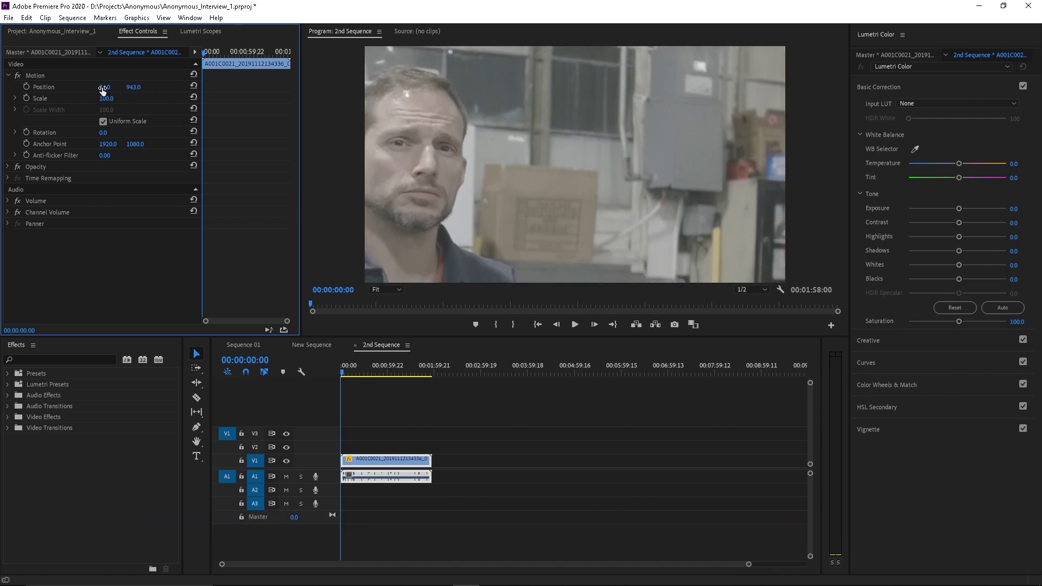
pyautogui.moveTo(101, 88); pyautogui.dragTo(234, 87)
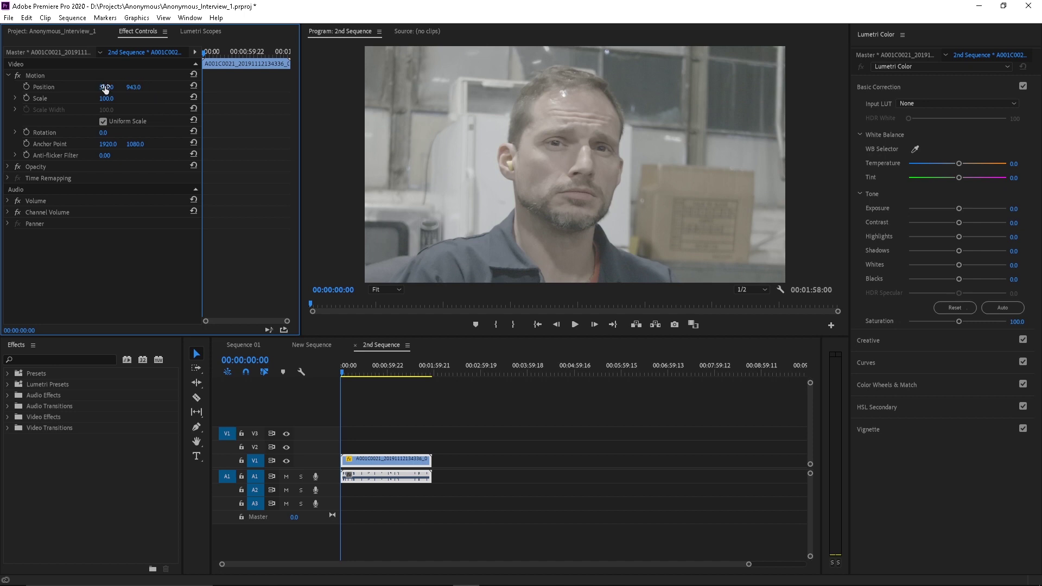
pyautogui.moveTo(106, 89); pyautogui.dragTo(277, 88)
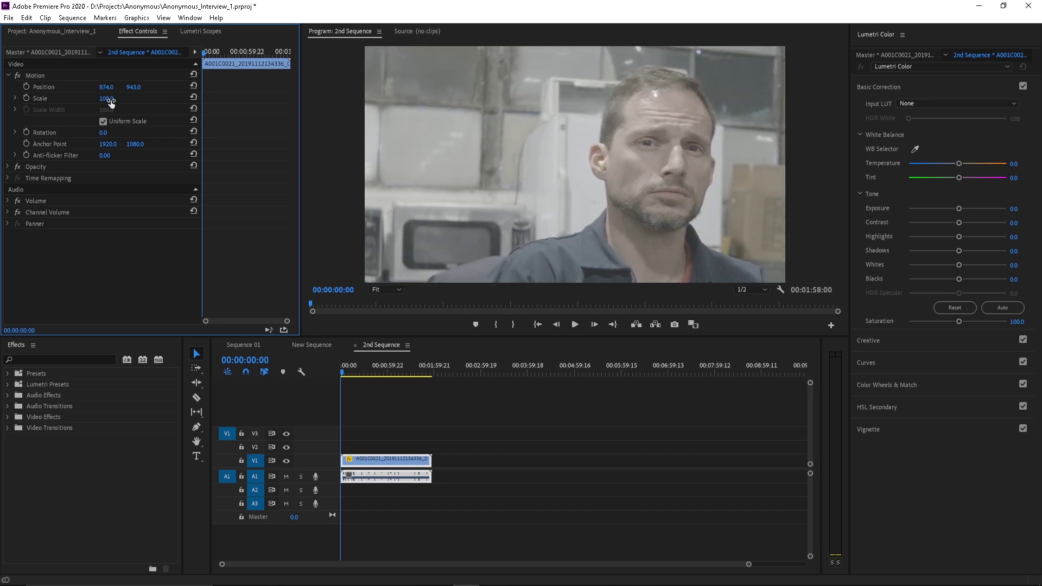
pyautogui.moveTo(110, 99); pyautogui.dragTo(63, 87)
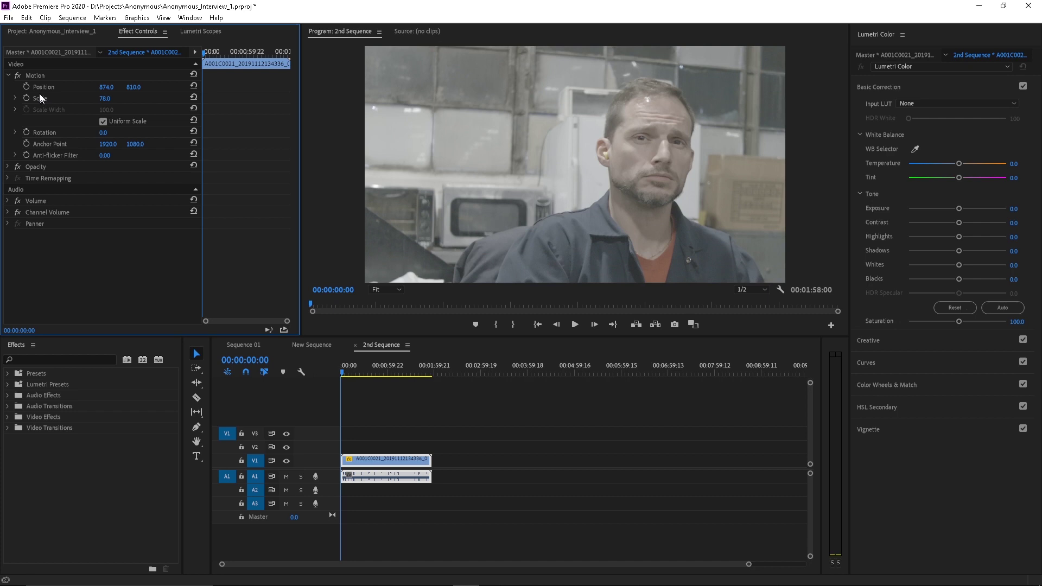
# - Turn on keyframing for the clip's Position at 00:00:00:00
pyautogui.click(26, 87)
pyautogui.click(210, 55)
pyautogui.moveTo(211, 58)
pyautogui.mouseDown()
pyautogui.moveTo(265, 56)
pyautogui.moveTo(196, 55)
pyautogui.mouseUp()
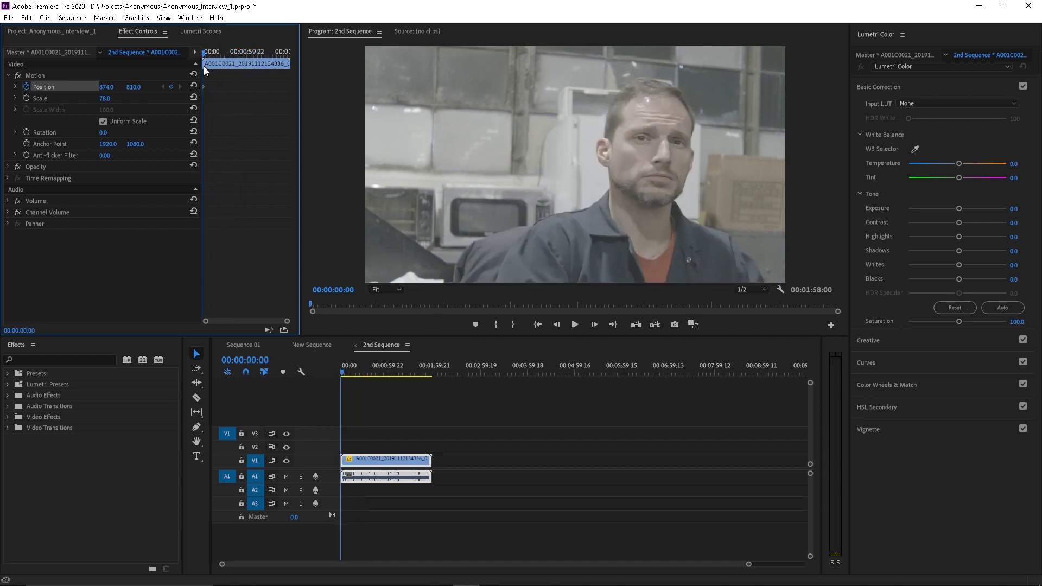
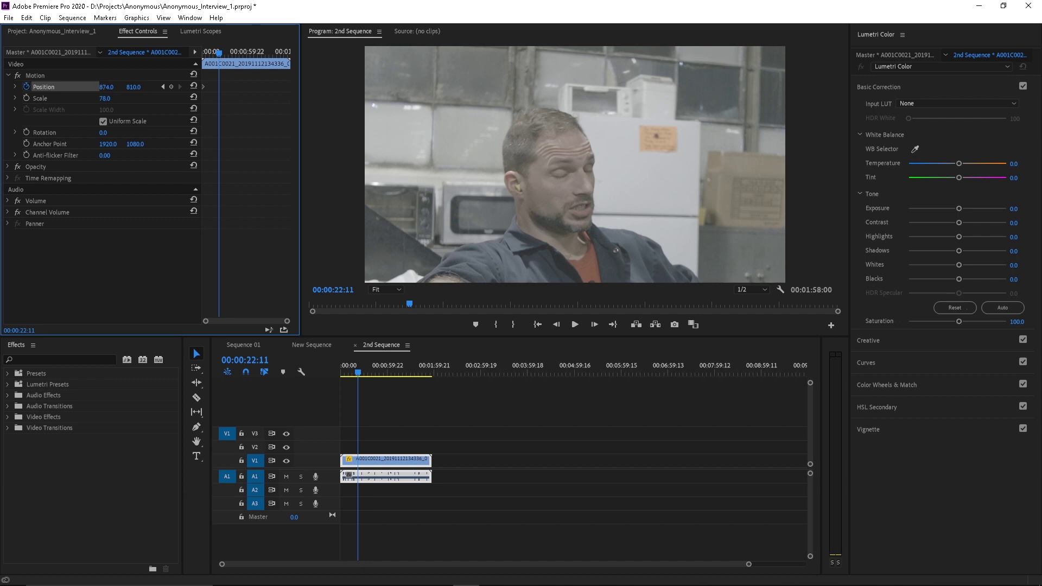
# - Add a Position keyframe at 00:00:22:11 with X set to 552, and play the move from the start of the clip
pyautogui.moveTo(107, 87); pyautogui.dragTo(26, 87)
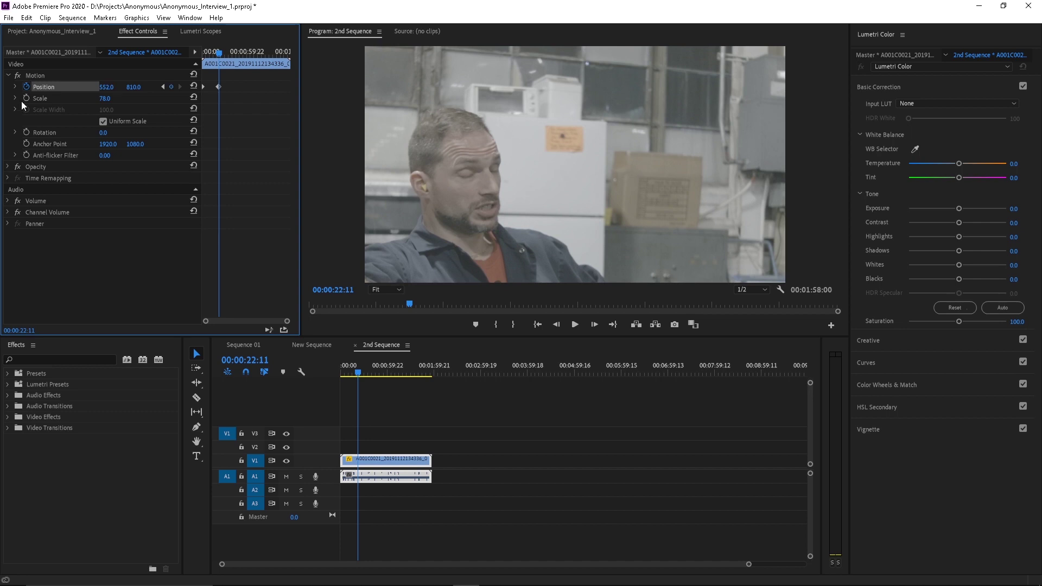
pyautogui.moveTo(224, 53); pyautogui.dragTo(184, 57)
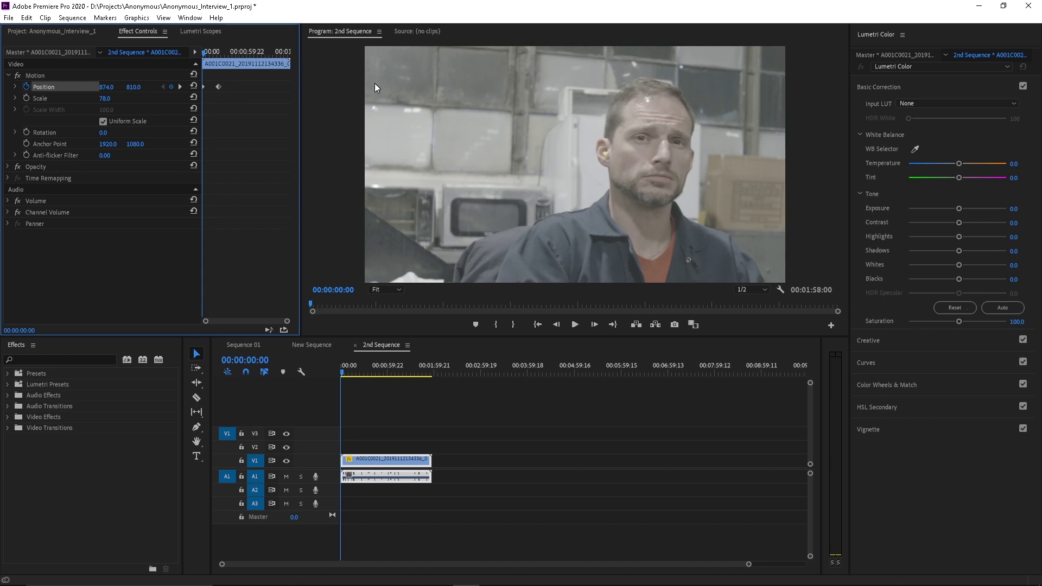
pyautogui.press('space')
# - Set the clip's Scale to 100 at 00:00:00:00 and turn on keyframing for Scale
pyautogui.click(104, 99)
pyautogui.write('100')
pyautogui.press('Return')
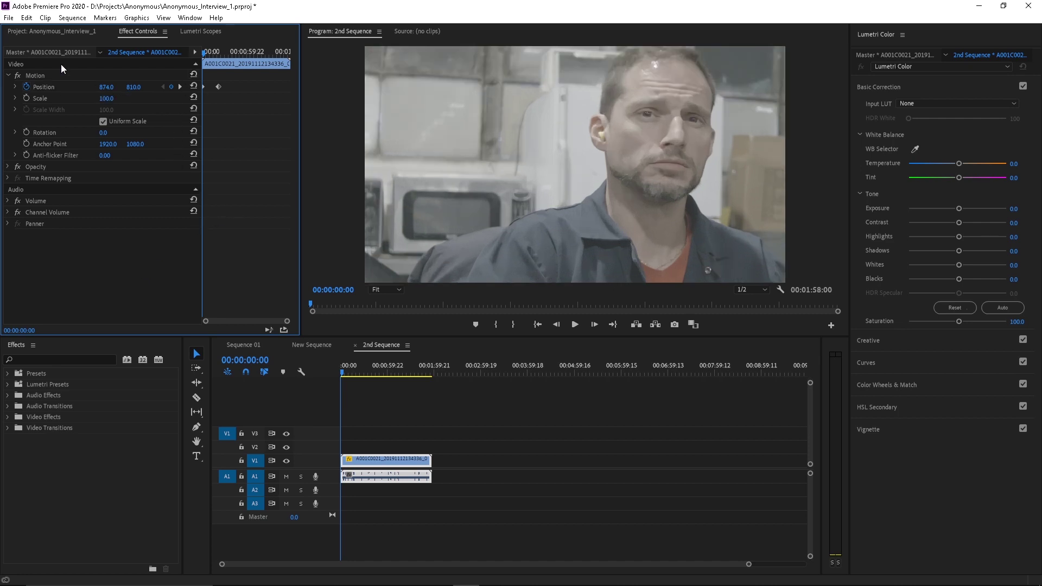
pyautogui.click(27, 99)
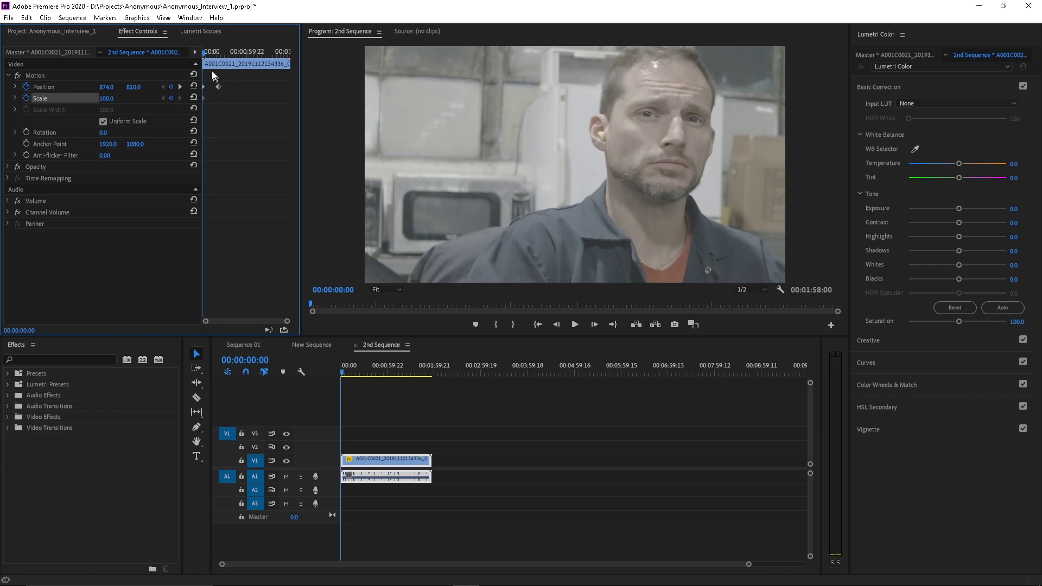
# - At the 00:00:22:11 keyframe, set Scale to 60 and Position to 578, 653 so the image fills the frame
pyautogui.click(180, 88)
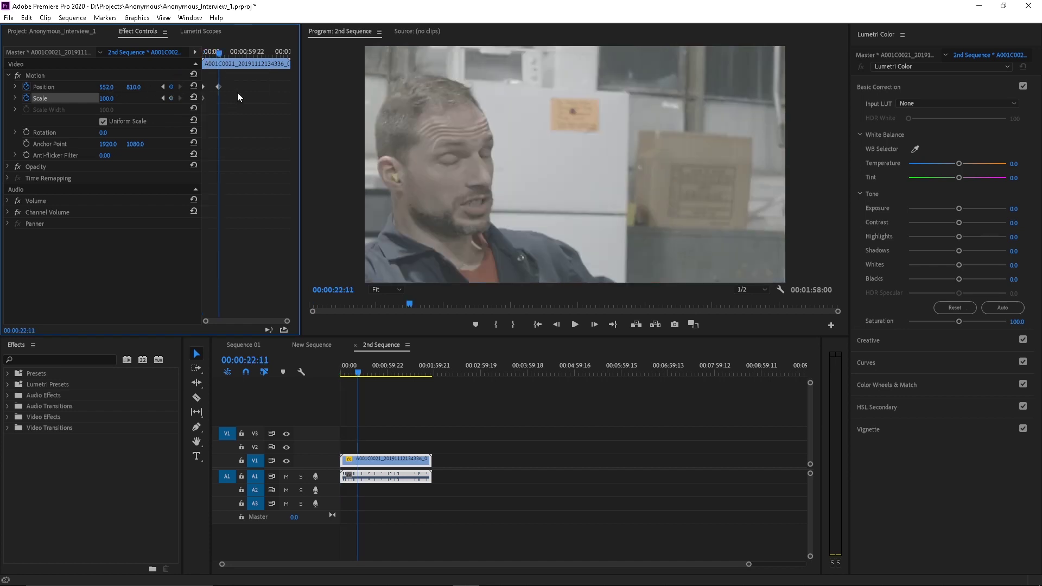
pyautogui.click(108, 99)
pyautogui.write('60')
pyautogui.press('Return')
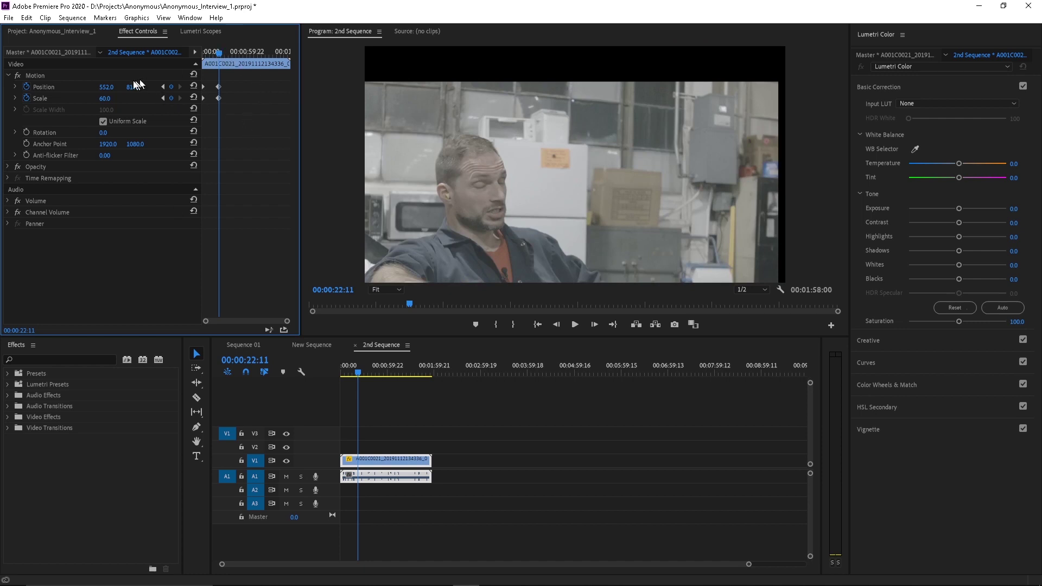
pyautogui.moveTo(132, 85); pyautogui.dragTo(108, 86)
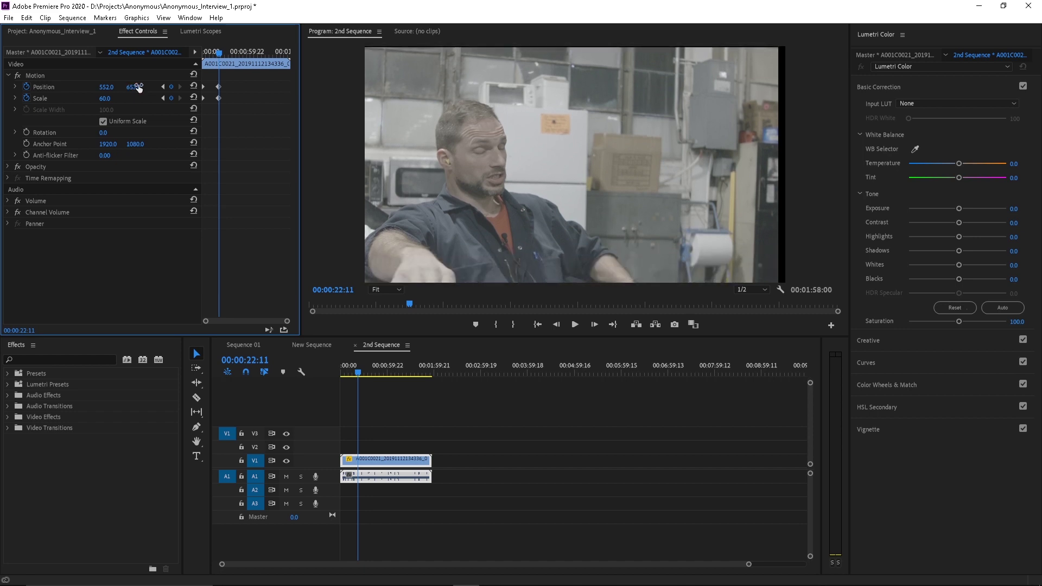
pyautogui.moveTo(106, 87); pyautogui.dragTo(121, 87)
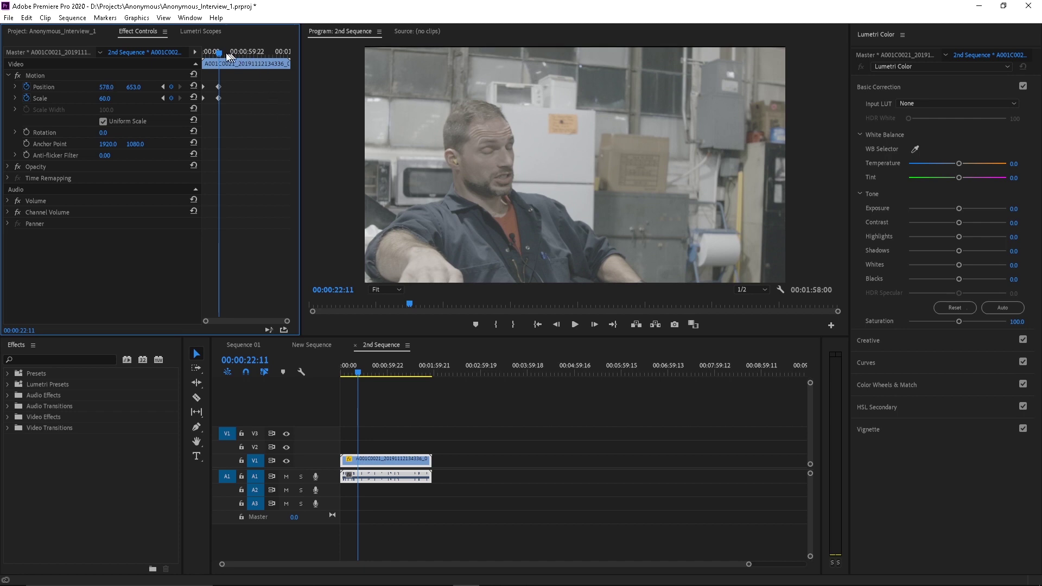
# - Play the Position and Scale animation from the start and step between its first and last keyframes
pyautogui.moveTo(217, 51); pyautogui.dragTo(193, 47)
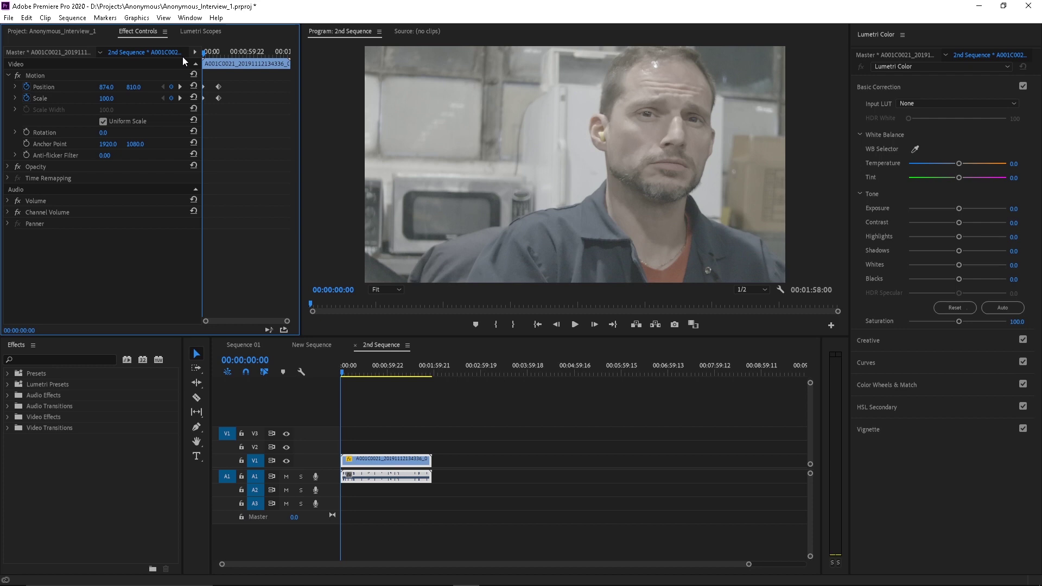
pyautogui.press('space')
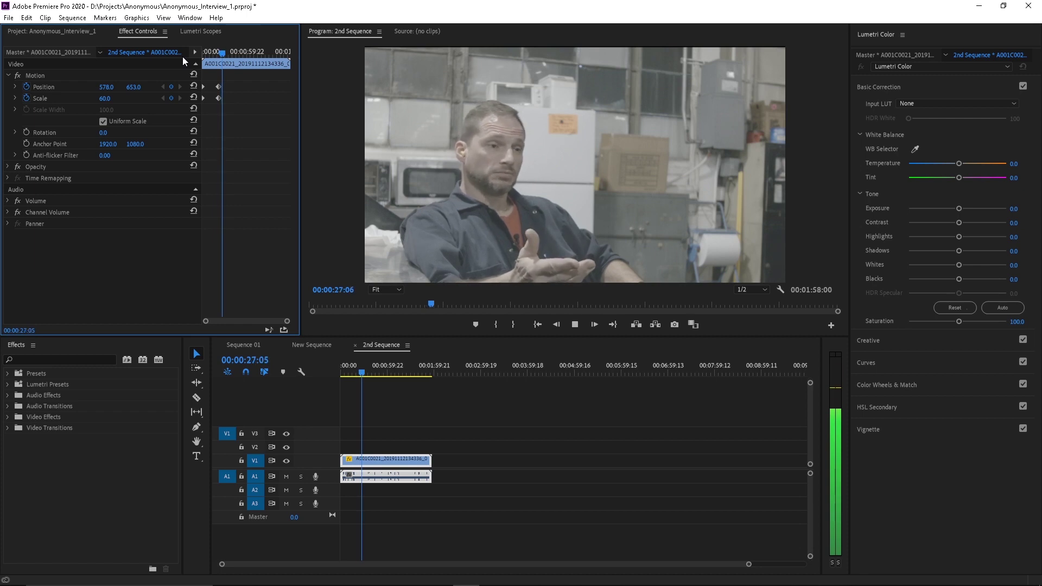
pyautogui.press('space')
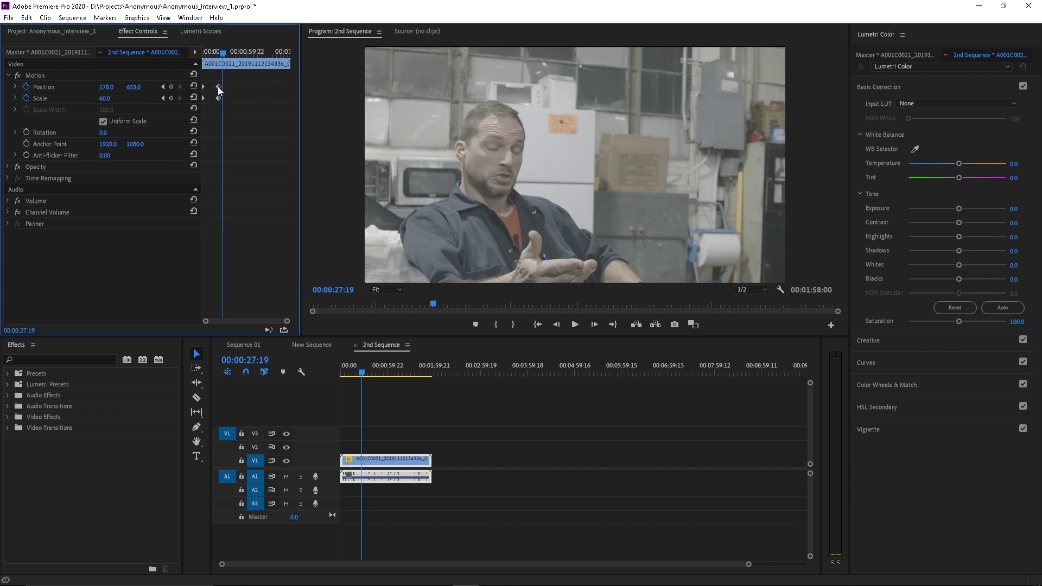
pyautogui.click(163, 99)
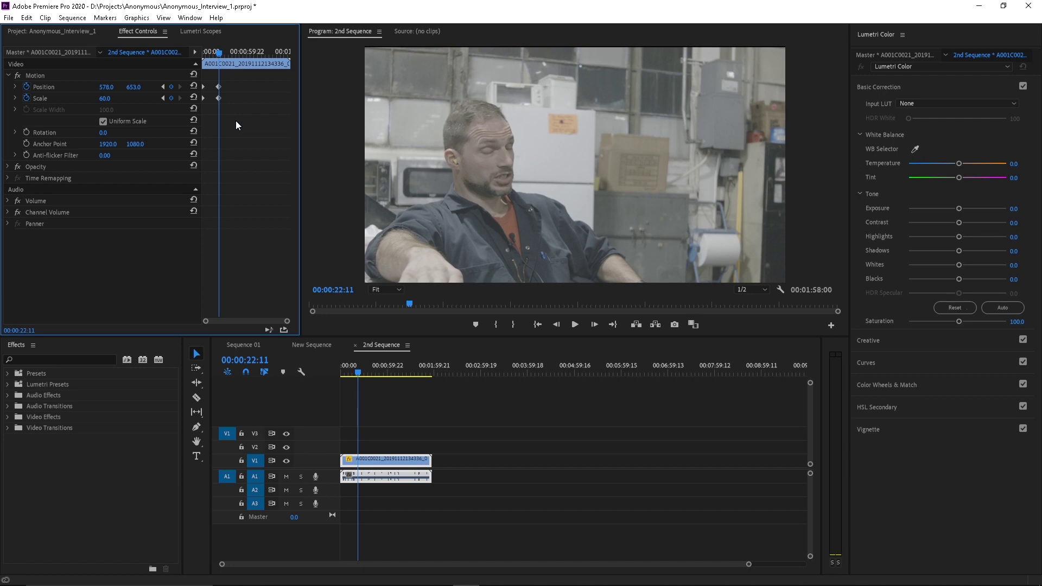
pyautogui.click(164, 89)
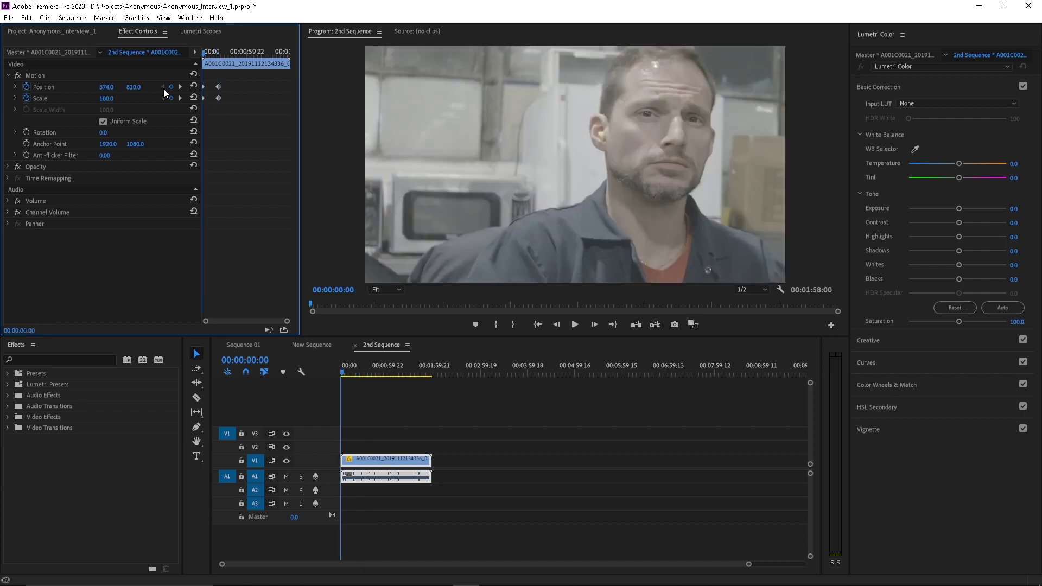
pyautogui.click(180, 88)
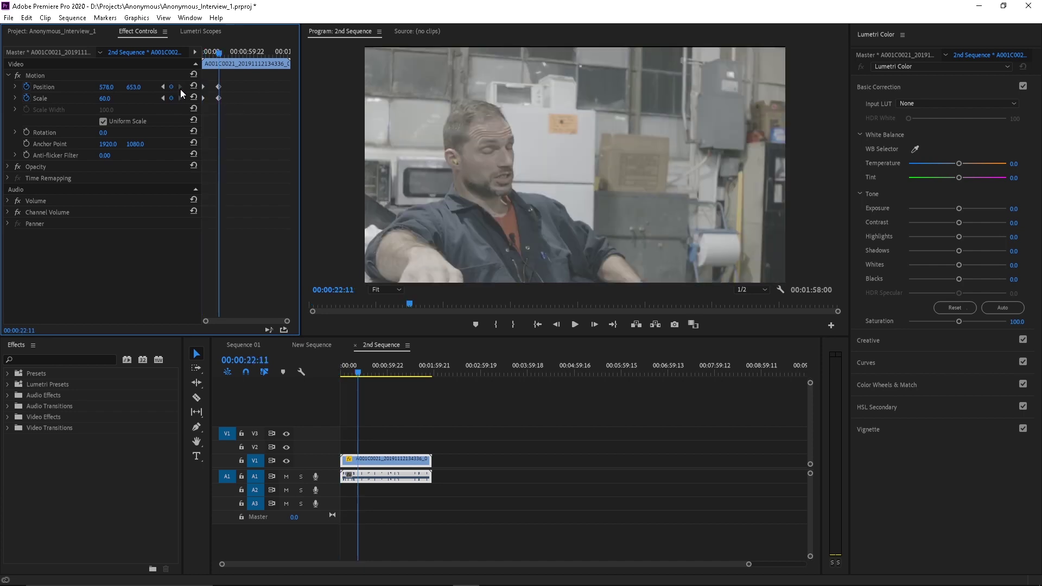
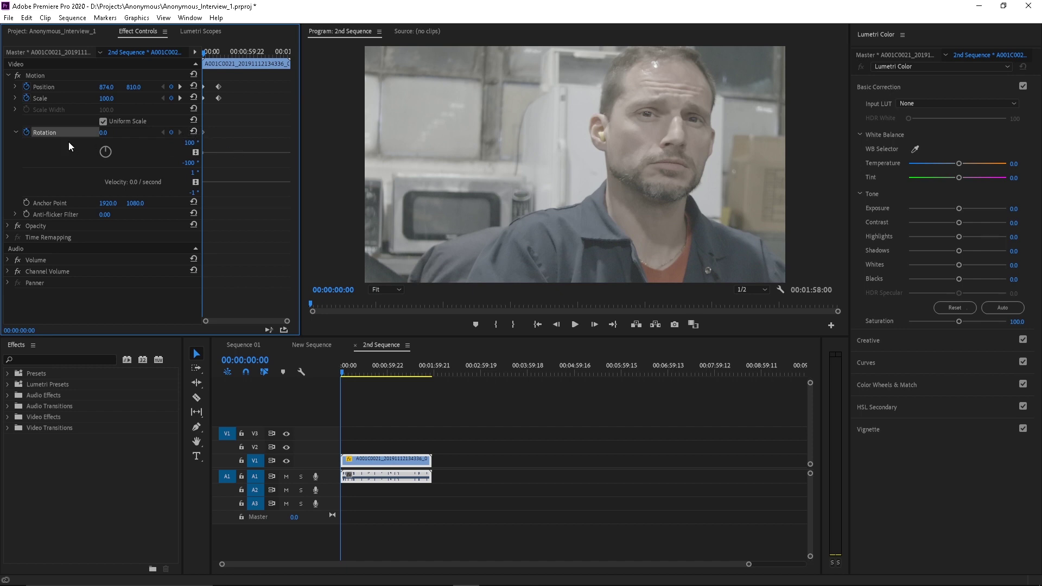
# - Set the starting Rotation keyframe to 180° and reframe the inverted image with Scale 84 and Position Y 381
pyautogui.moveTo(107, 149); pyautogui.dragTo(105, 179)
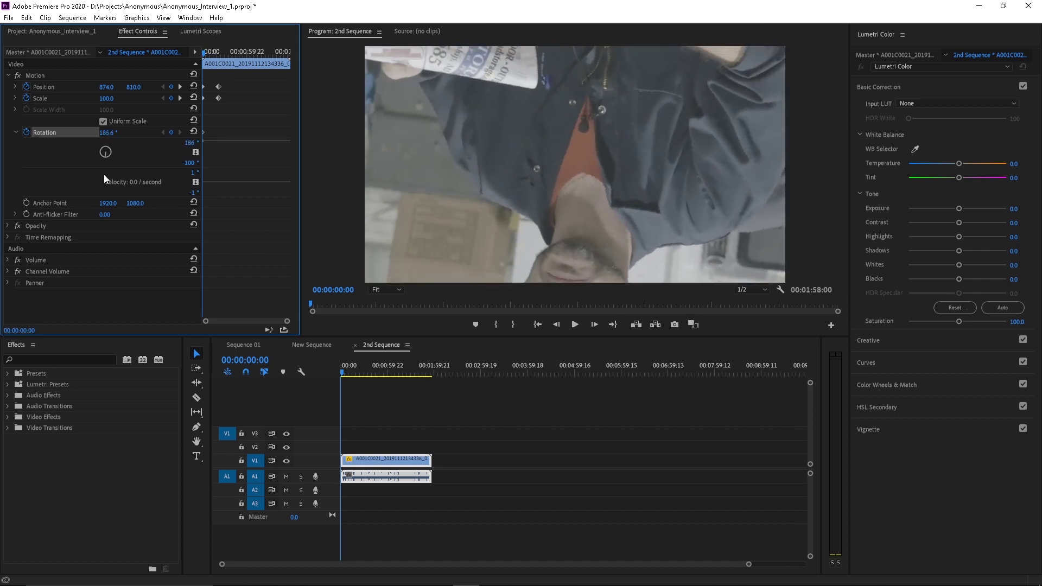
pyautogui.click(109, 133)
pyautogui.write('180')
pyautogui.press('Return')
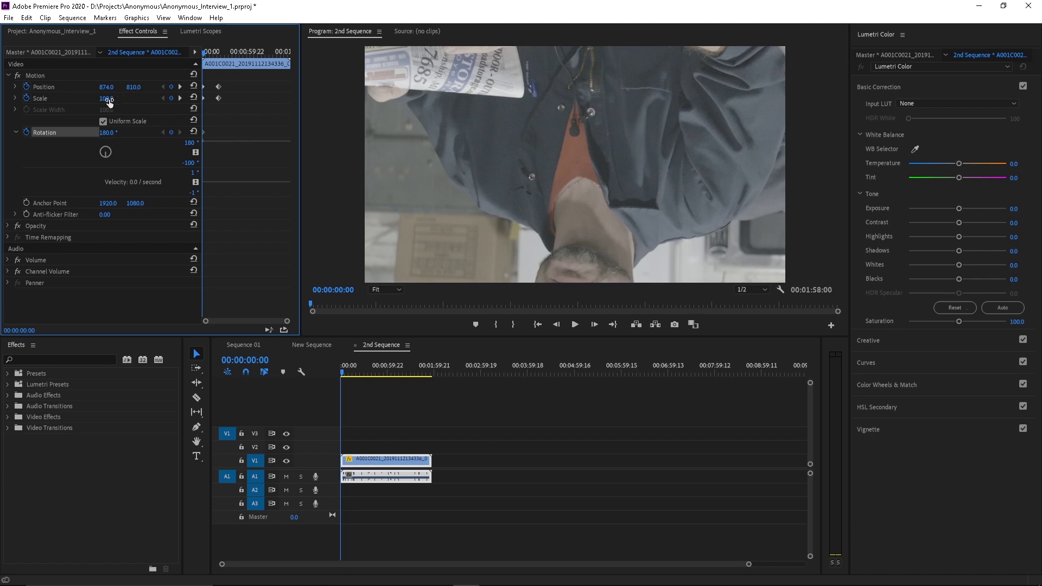
pyautogui.moveTo(109, 102); pyautogui.dragTo(82, 89)
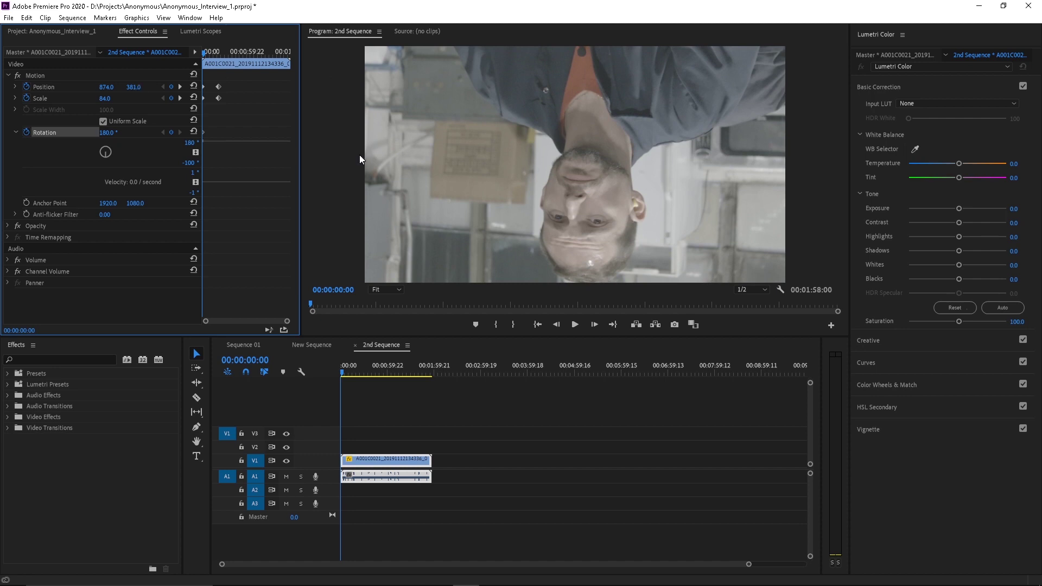
# - Add a Rotation keyframe of 0° at 00:00:22:11 and play the rotating zoom-out from the start
pyautogui.click(179, 99)
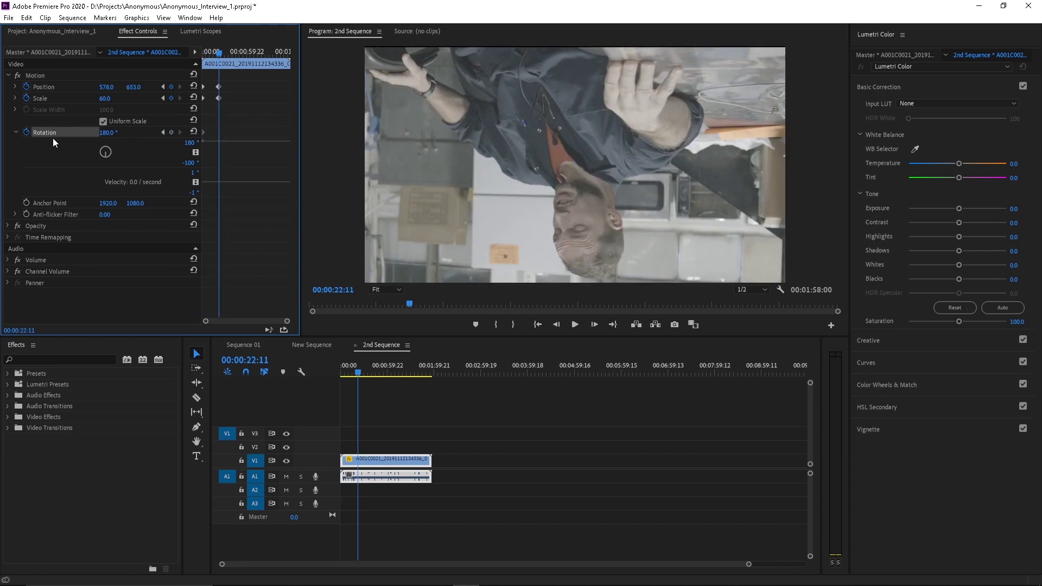
pyautogui.click(109, 133)
pyautogui.write('0')
pyautogui.press('Return')
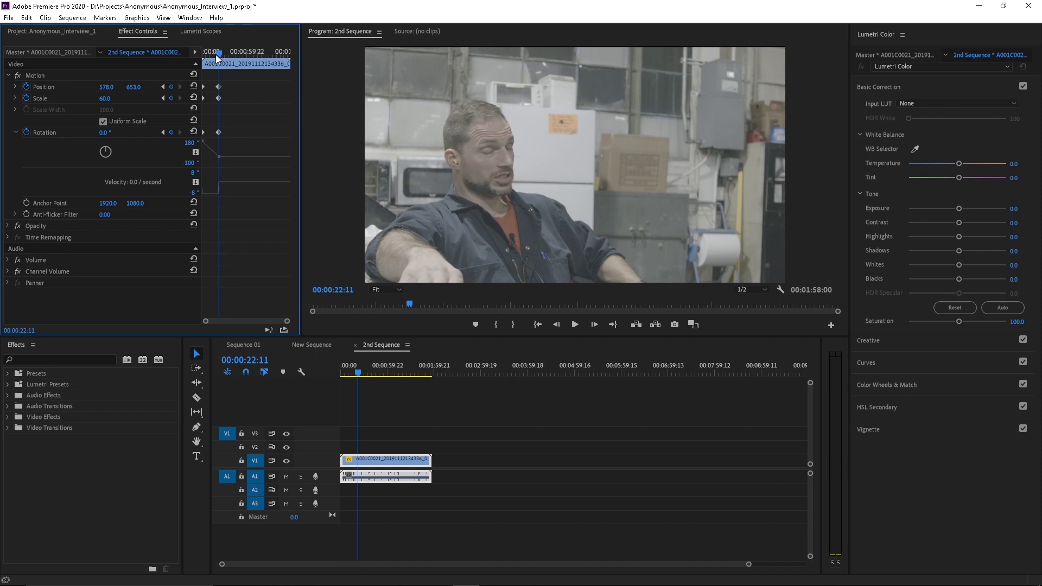
pyautogui.moveTo(217, 50); pyautogui.dragTo(194, 59)
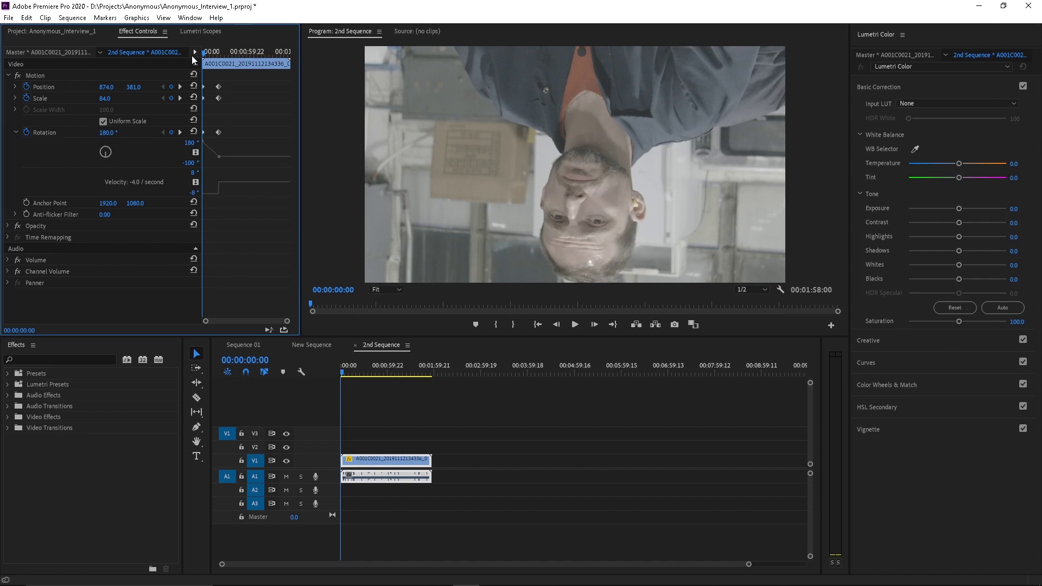
pyautogui.press('space')
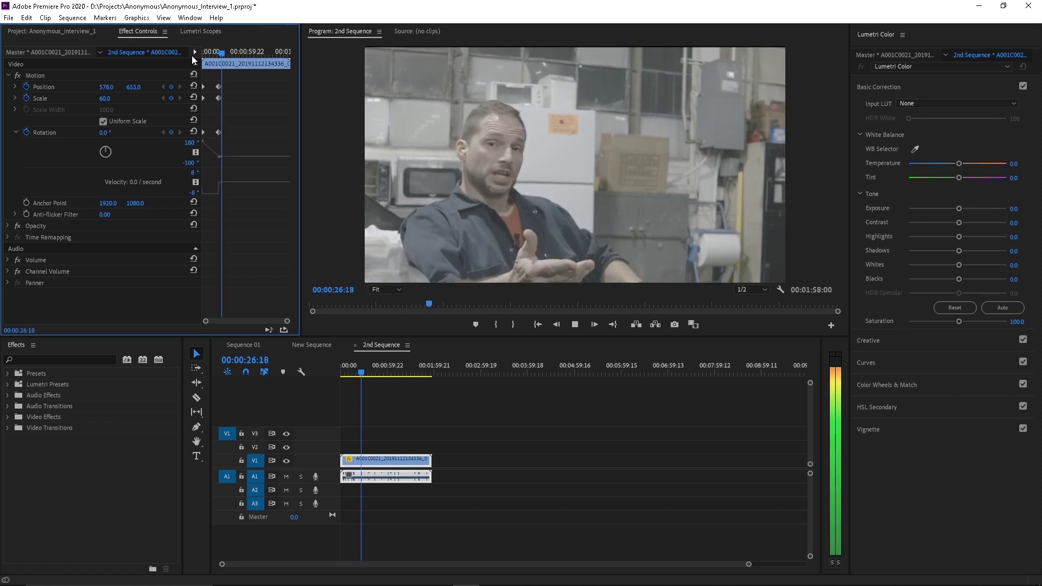
pyautogui.press('space')
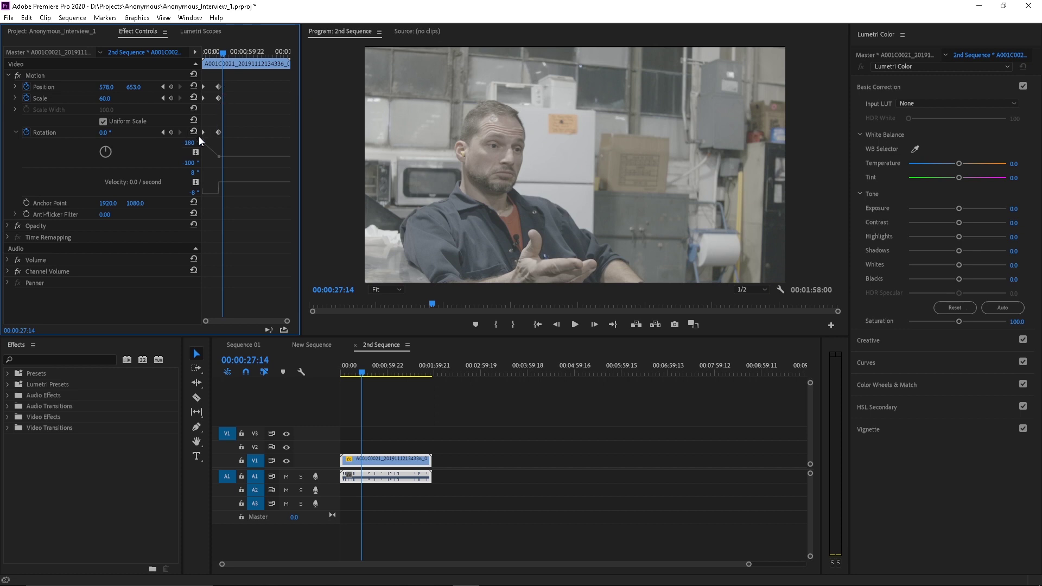
# - Move the first Rotation keyframe closer to the second one for a faster spin, and play it from the start
pyautogui.moveTo(203, 132); pyautogui.dragTo(214, 138)
pyautogui.moveTo(222, 51); pyautogui.dragTo(202, 51)
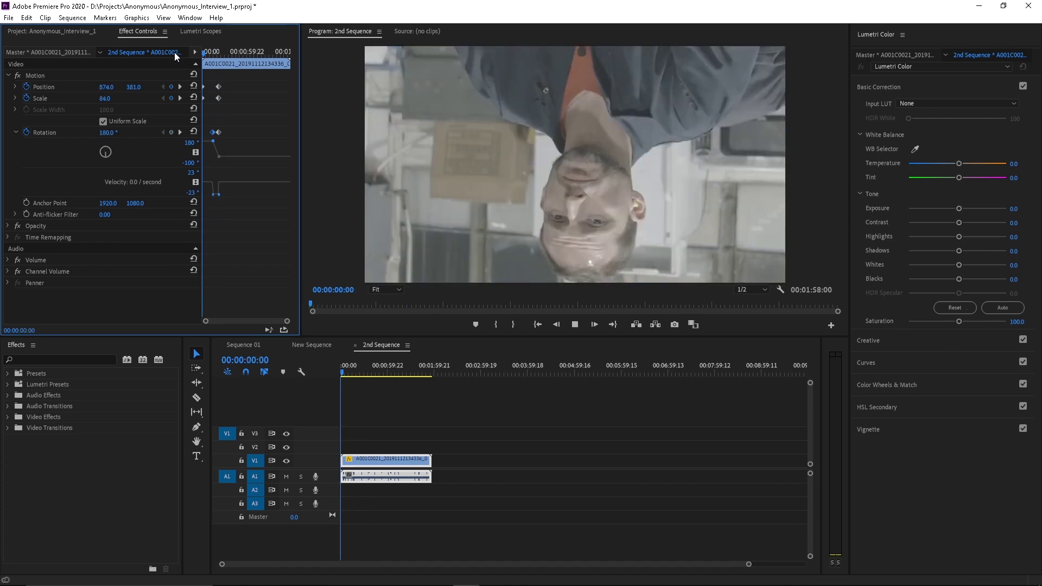
pyautogui.press('space')
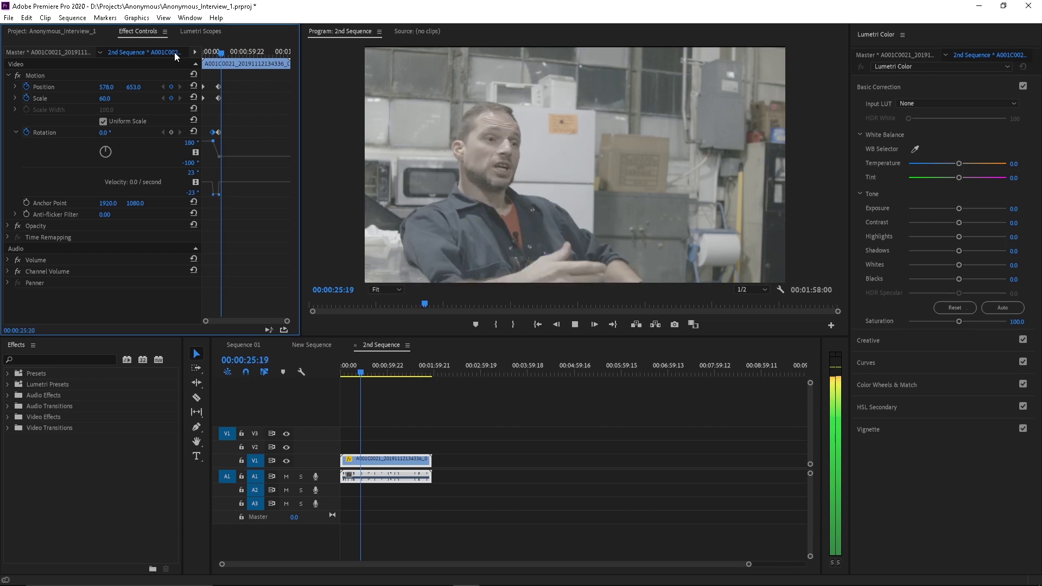
pyautogui.press('space')
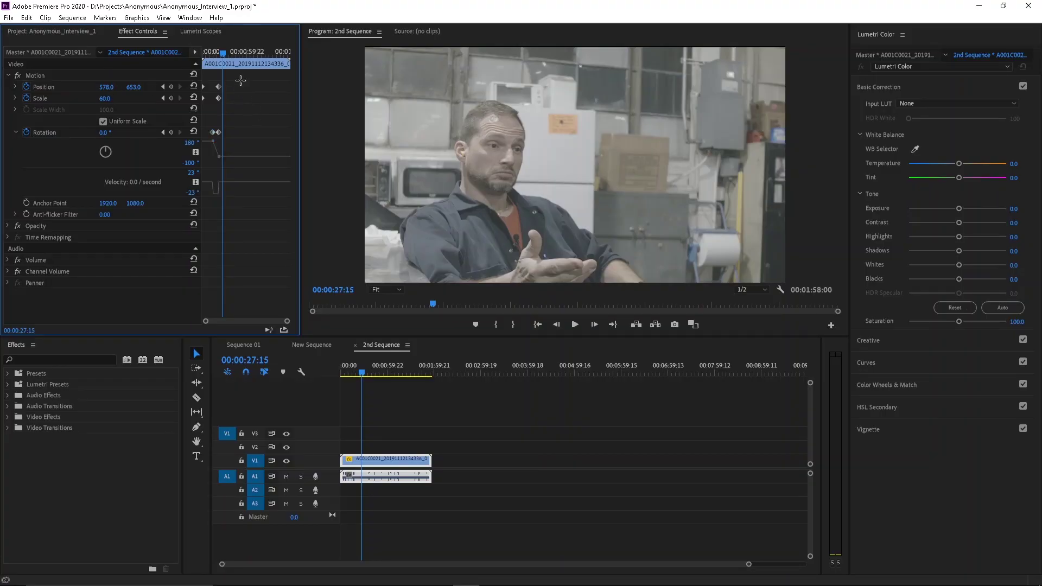
# - Move the Rotation pair forward to start at 00:00:34:17 along with the ending Position and Scale keyframes, and the starting ones to 00:00:12:07
pyautogui.moveTo(233, 85); pyautogui.dragTo(218, 138)
pyautogui.moveTo(219, 99); pyautogui.dragTo(228, 138)
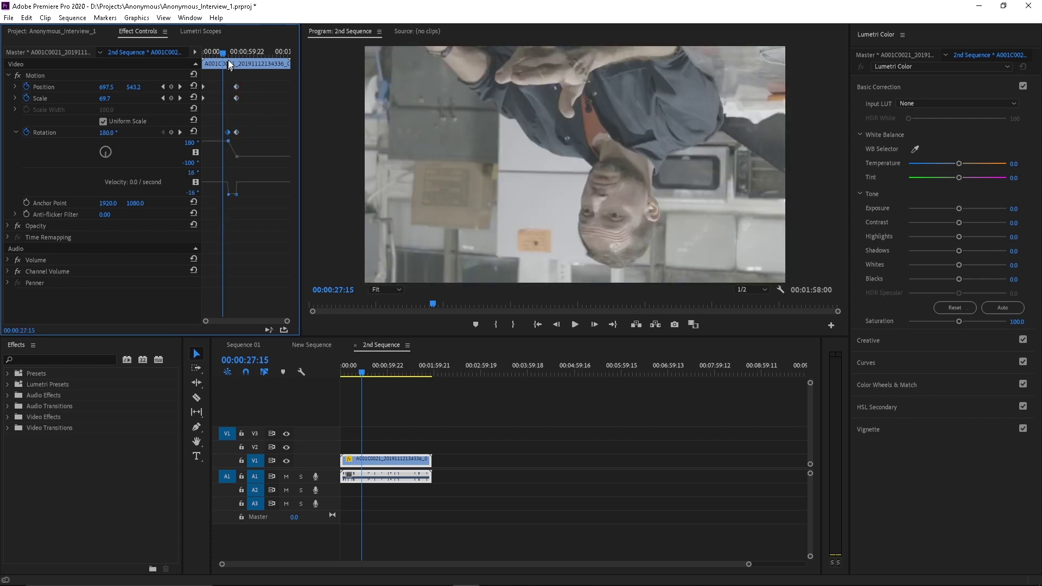
pyautogui.moveTo(224, 51); pyautogui.dragTo(197, 74)
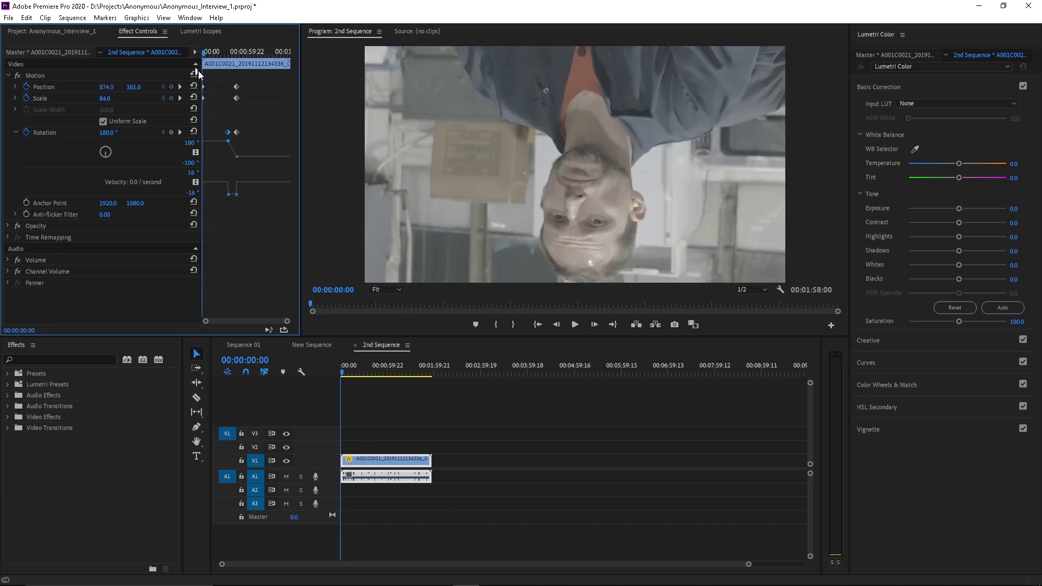
pyautogui.click(209, 84)
pyautogui.moveTo(205, 87); pyautogui.dragTo(210, 91)
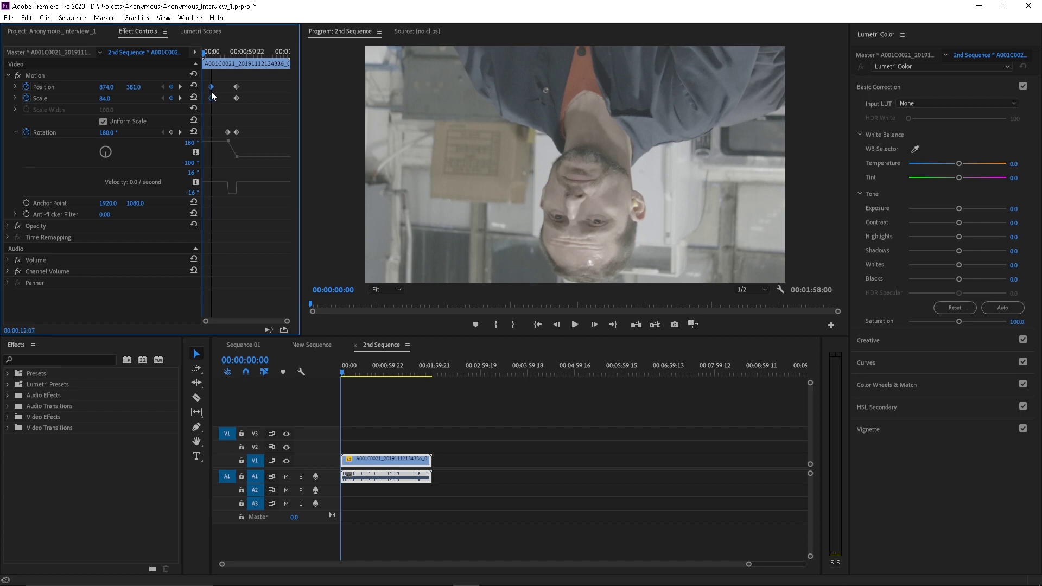
# - Set Rotation to 360° at its first keyframe at 00:00:34:17 for one full turn
pyautogui.click(180, 132)
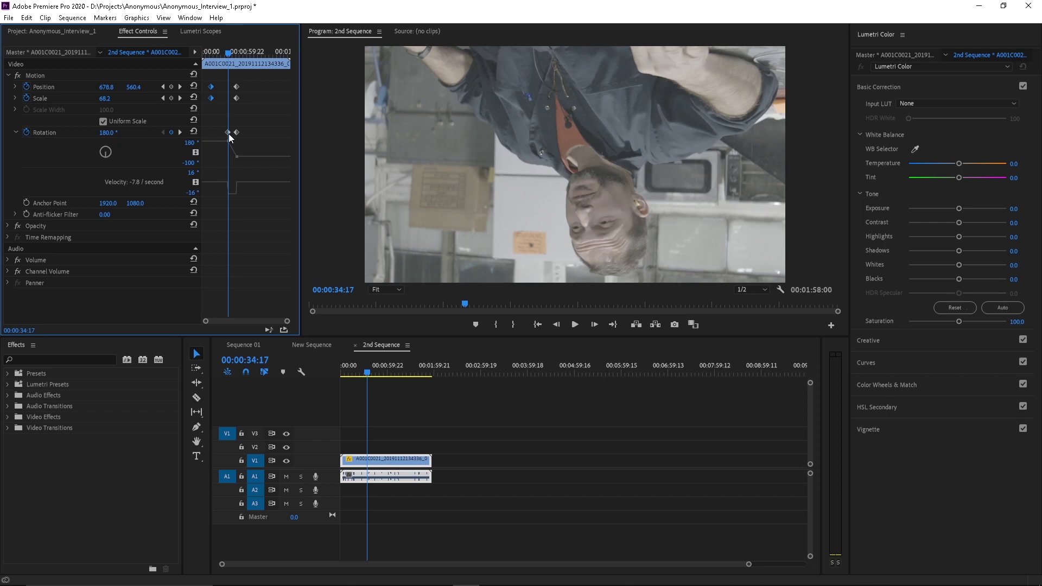
pyautogui.click(108, 135)
pyautogui.click(111, 132)
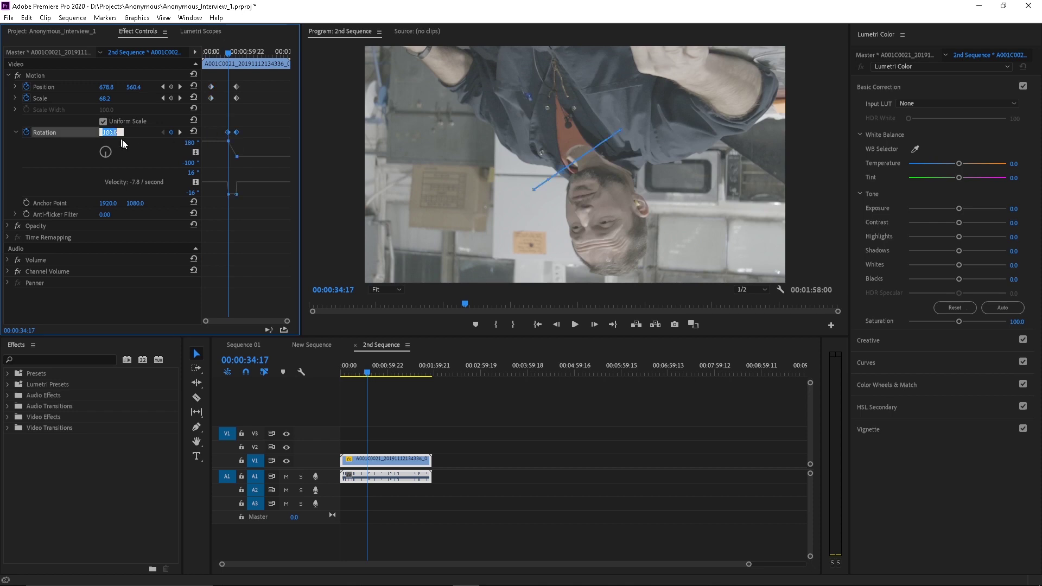
pyautogui.write('360')
pyautogui.press('Return')
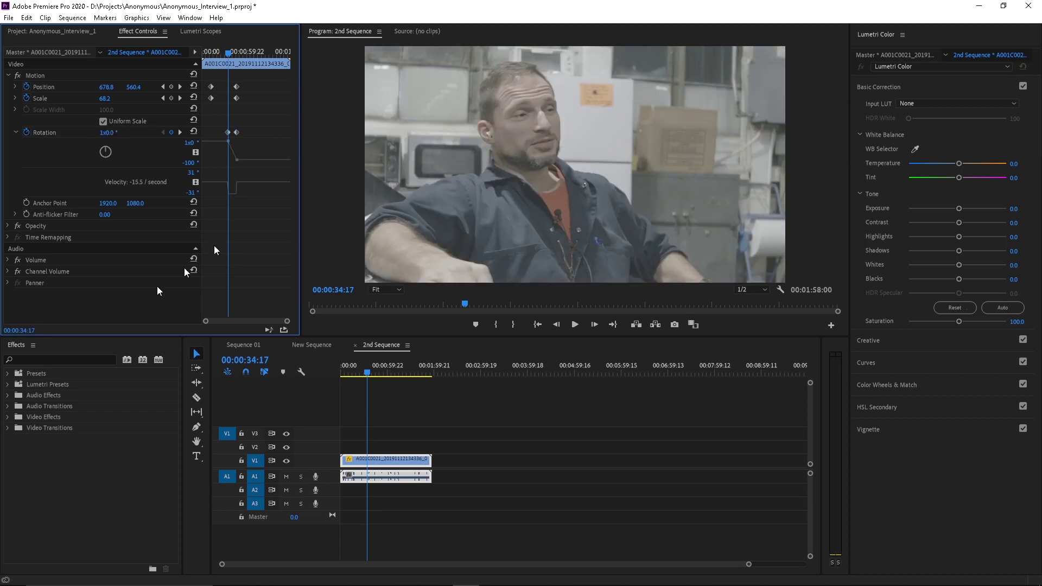
# - Set Position Y to 687 at the 00:00:12:07 keyframe and play back the full animation
pyautogui.moveTo(231, 52); pyautogui.dragTo(194, 50)
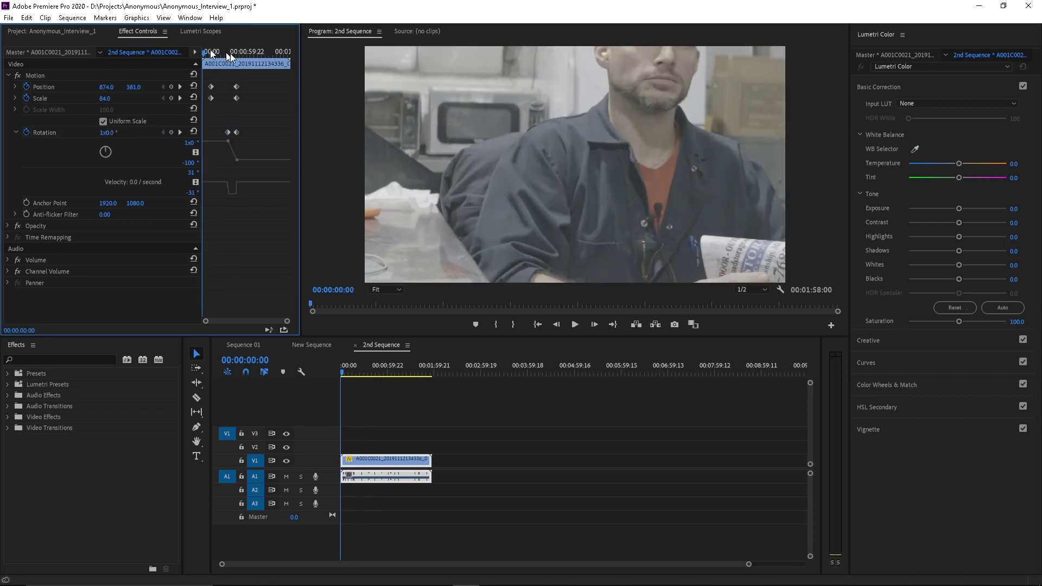
pyautogui.click(181, 86)
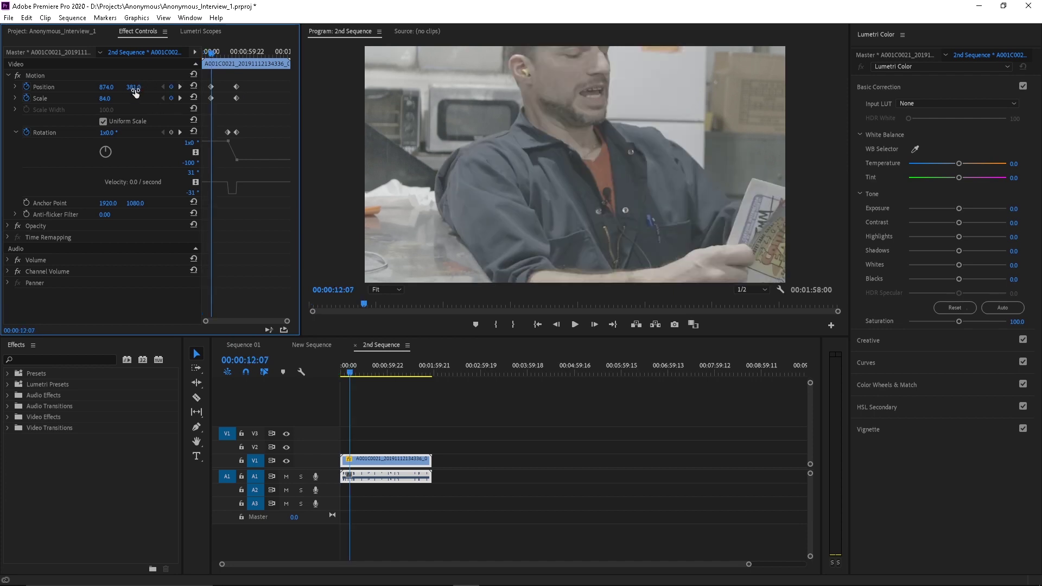
pyautogui.moveTo(134, 87); pyautogui.dragTo(300, 86)
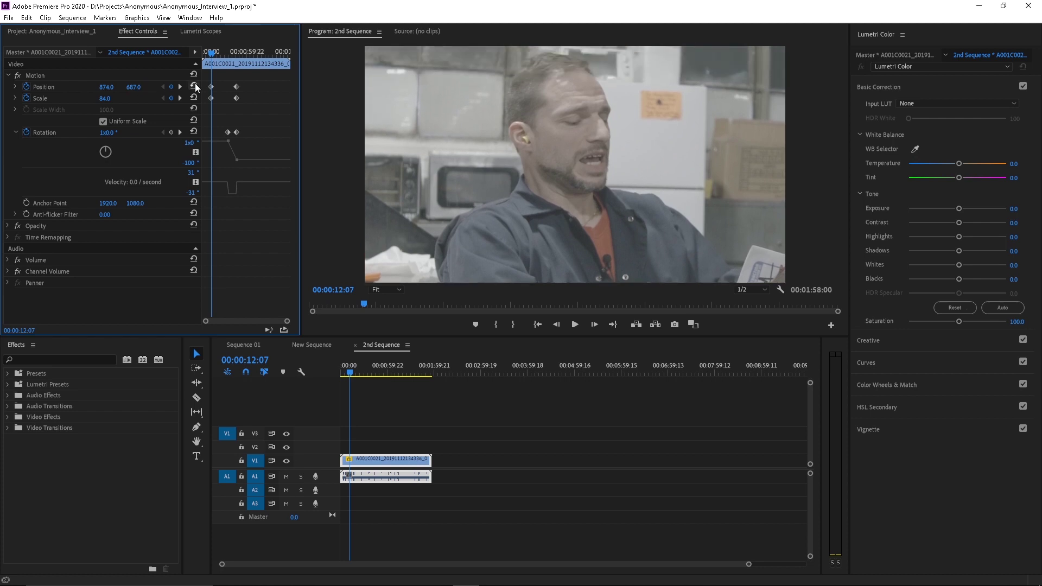
pyautogui.moveTo(213, 54); pyautogui.dragTo(210, 54)
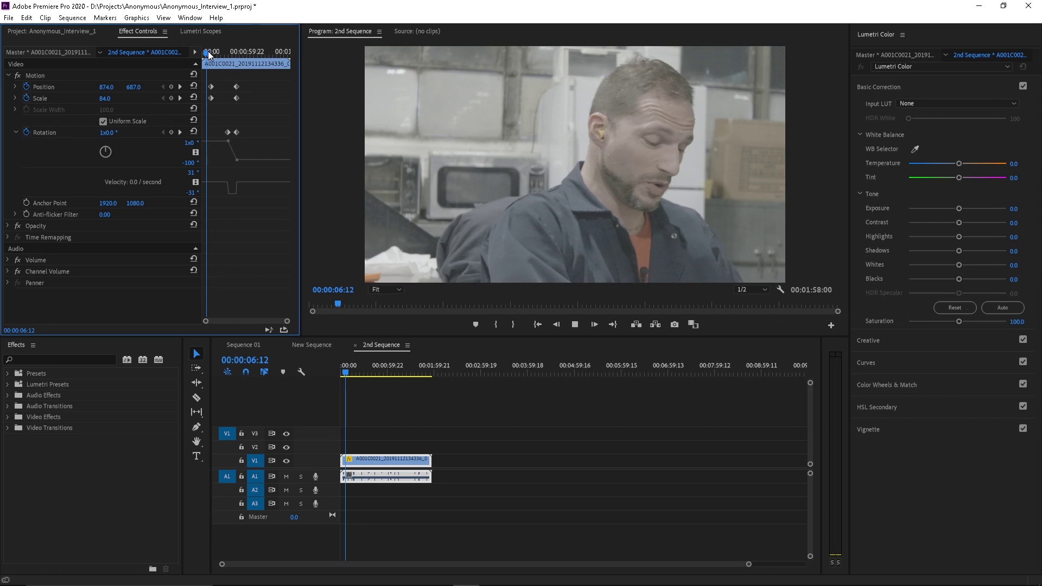
pyautogui.press('space')
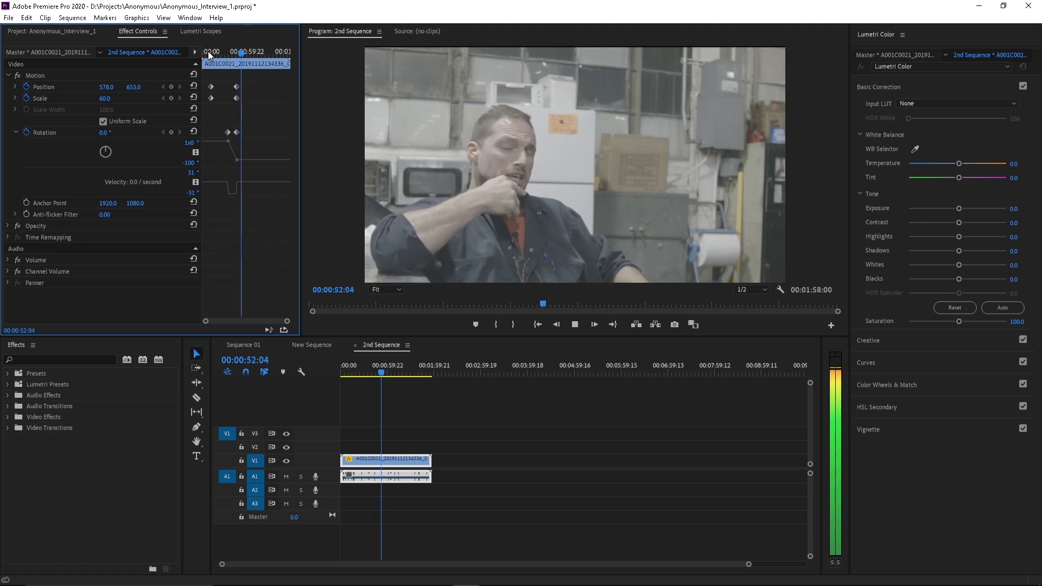
pyautogui.press('space')
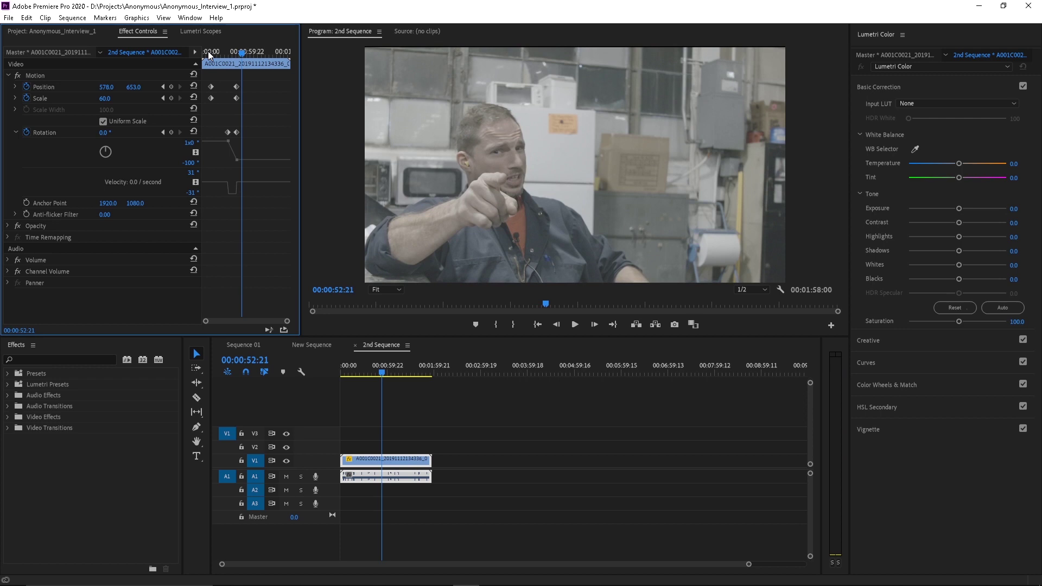